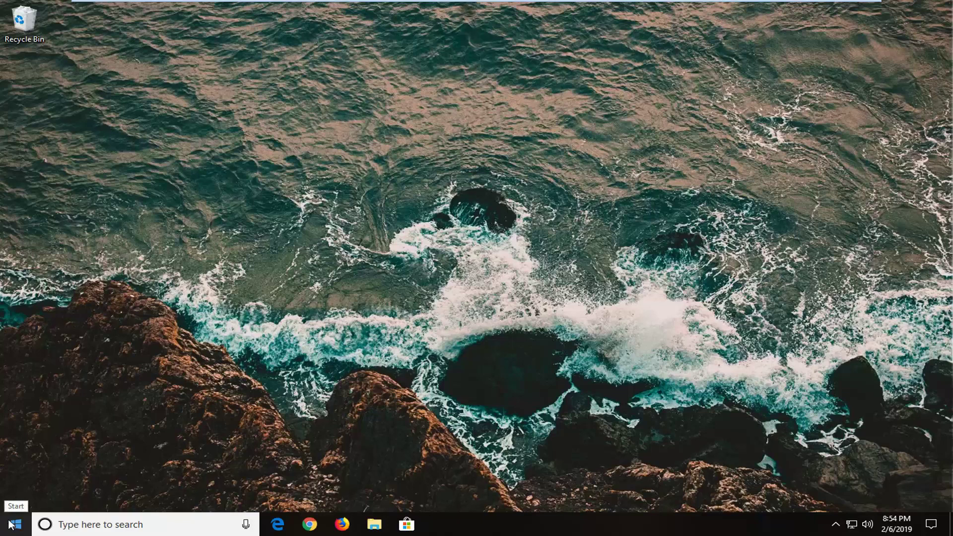
- Search Start for 'chrome' and open the Google Chrome shortcut's file location
left_click(11, 525)
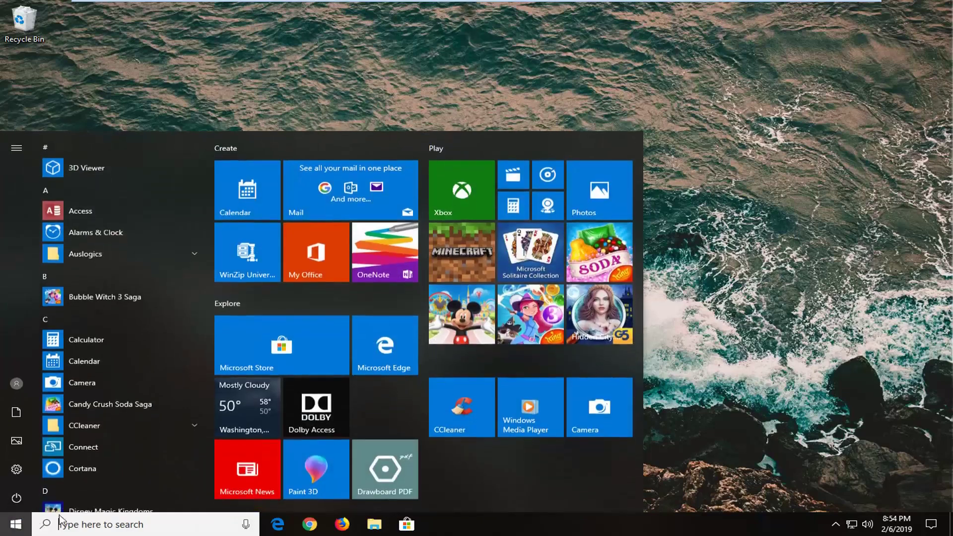
type("c")
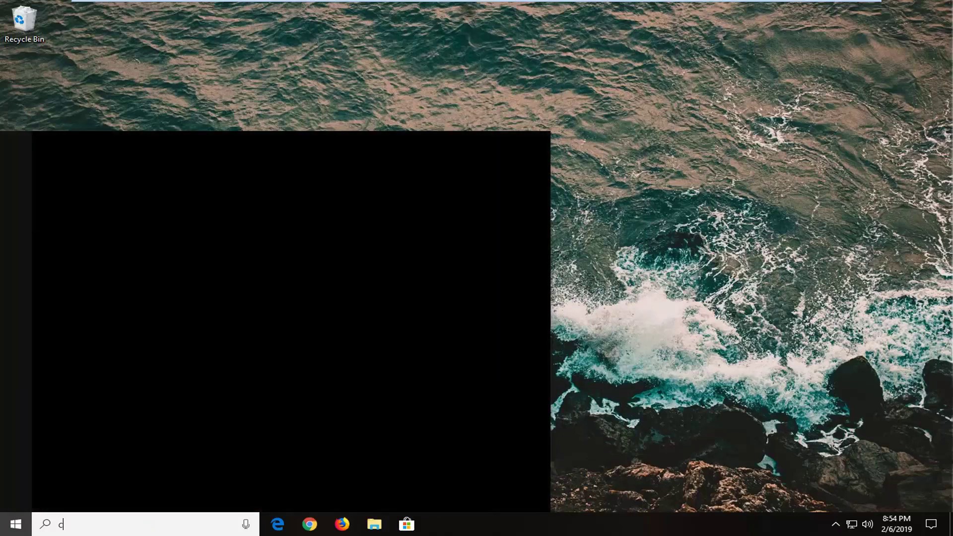
type("hrome")
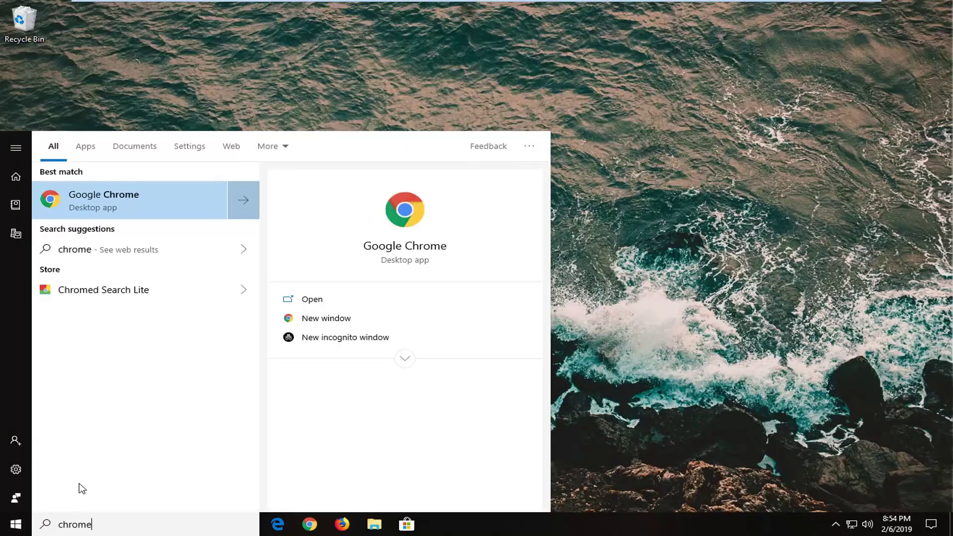
right_click(86, 199)
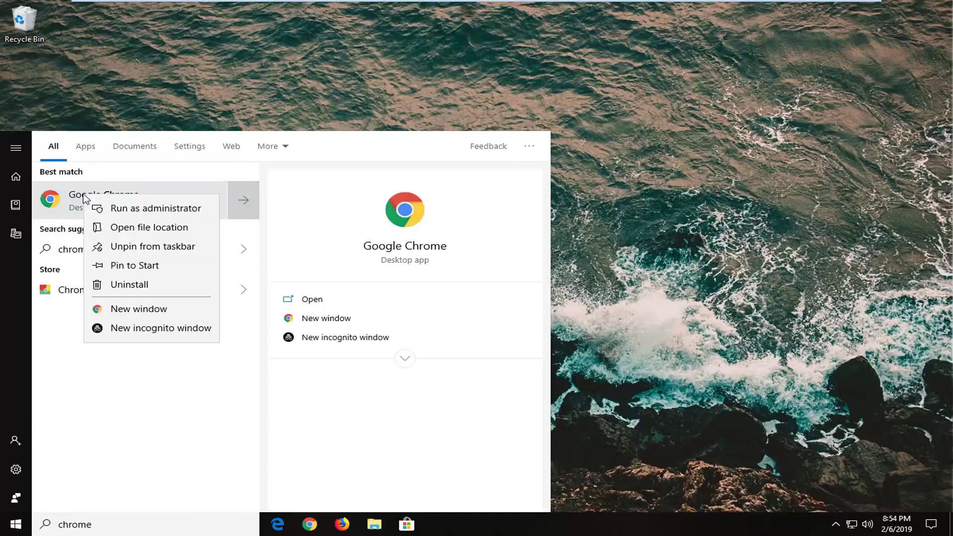
left_click(128, 227)
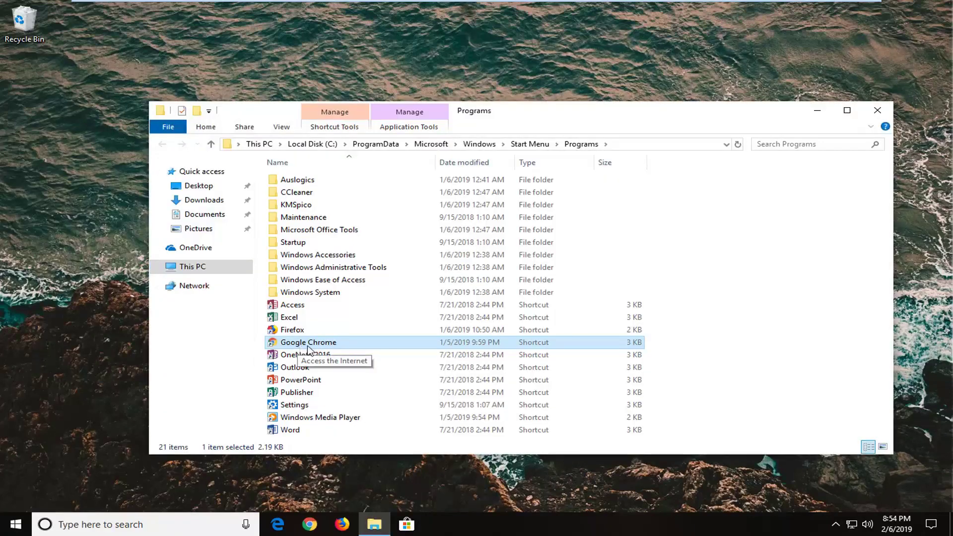
- Open the Properties dialog of the Google Chrome shortcut
right_click(308, 347)
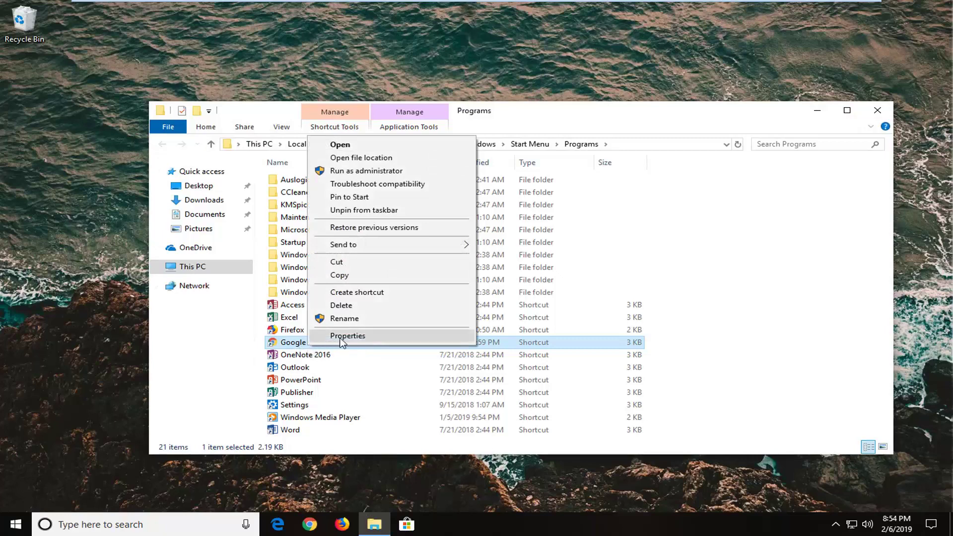
left_click(310, 335)
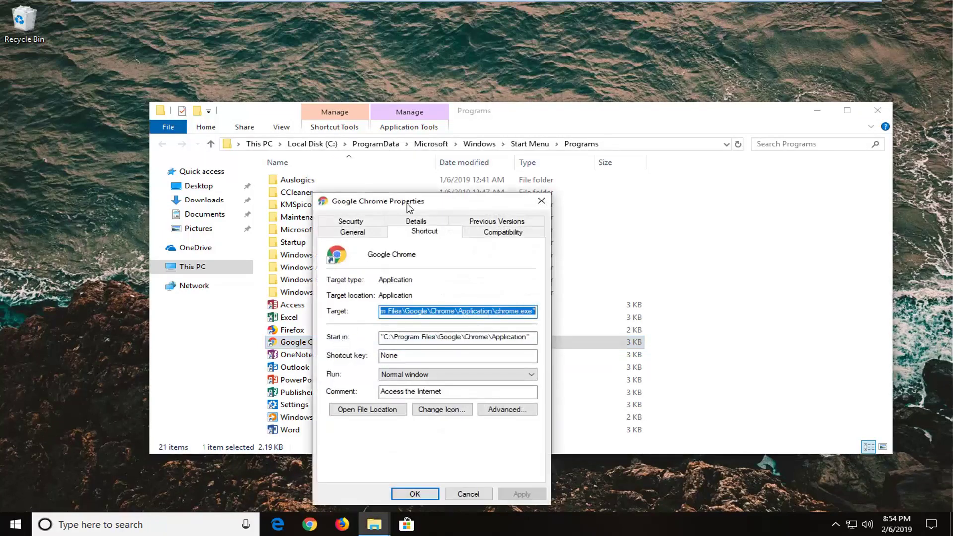
left_click_drag(411, 204, 455, 124)
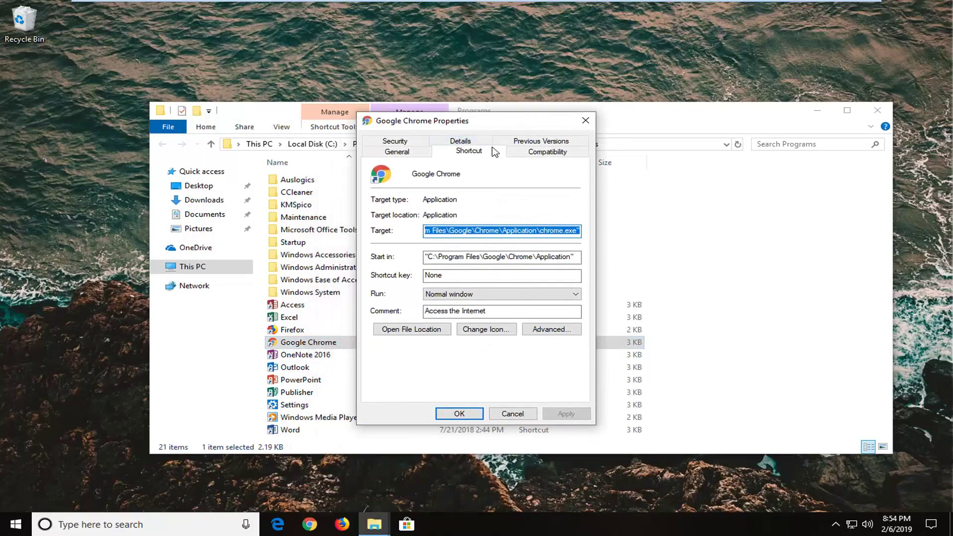
- Enable 'Run this program as an administrator' for all users, apply, and close the windows
left_click(524, 153)
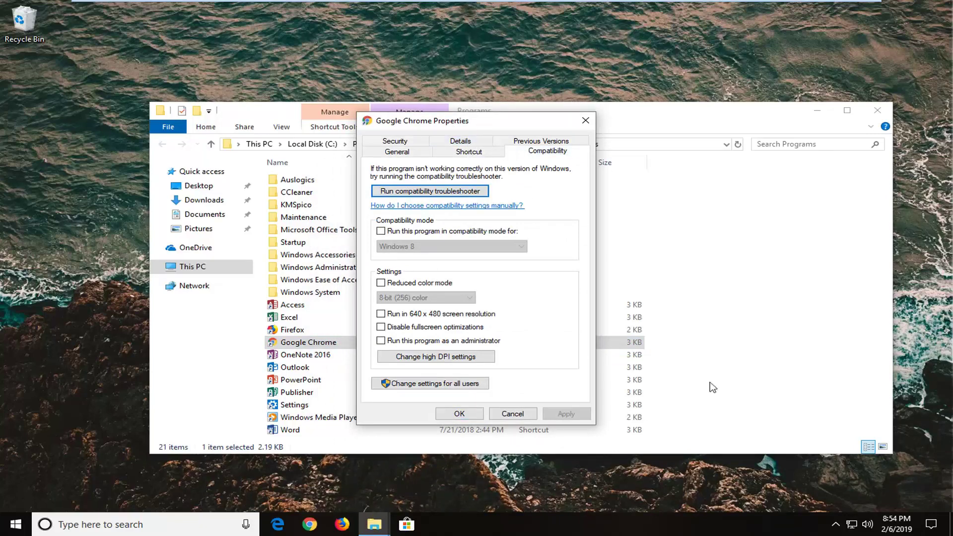
left_click(447, 384)
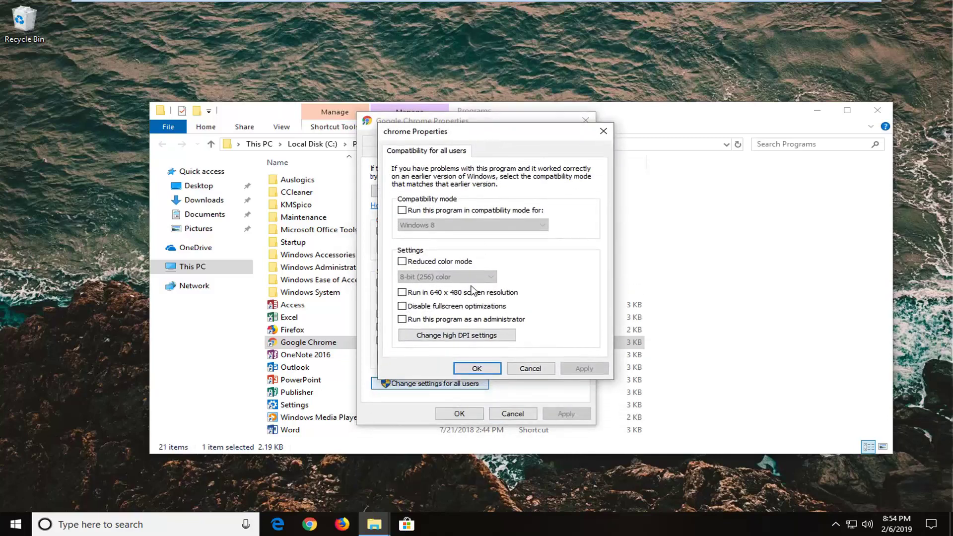
left_click(443, 323)
left_click(582, 368)
left_click(477, 367)
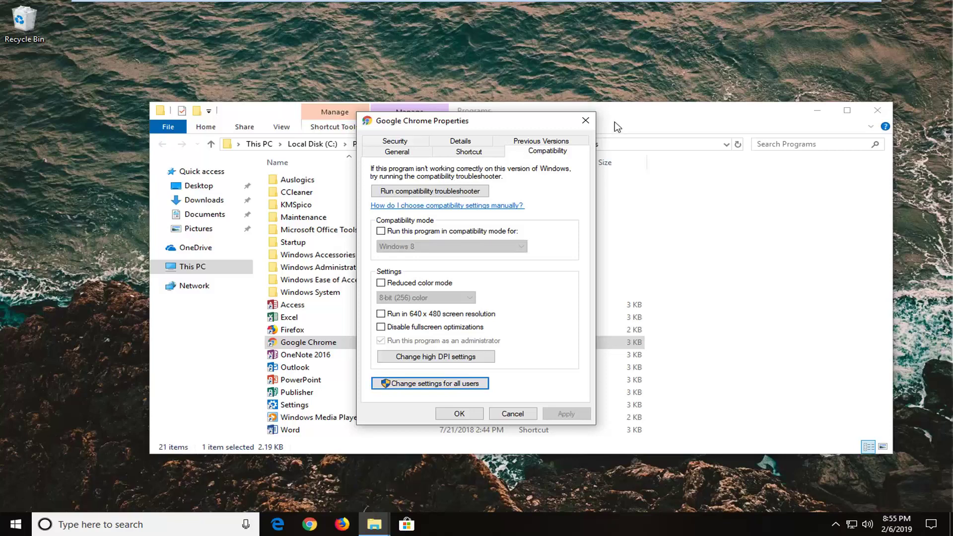
left_click(586, 121)
left_click(877, 111)
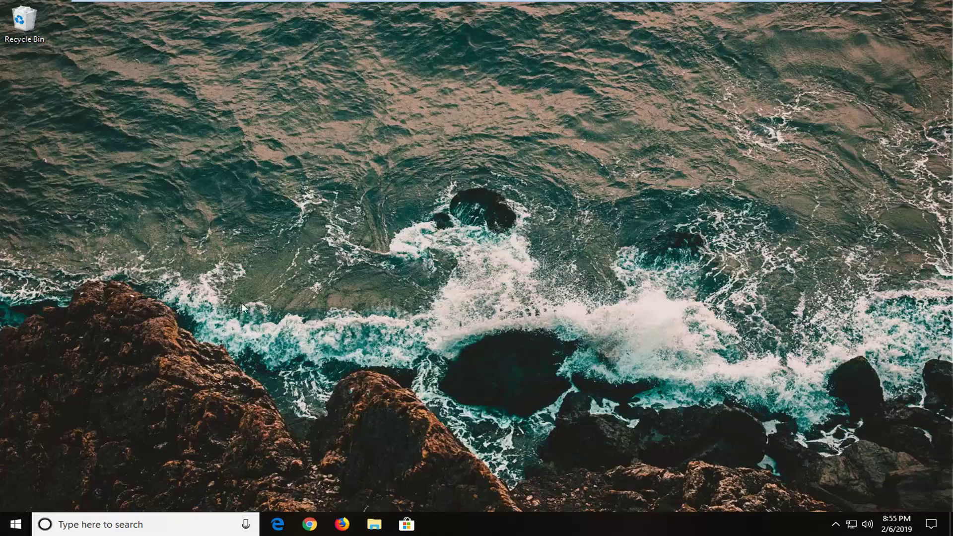
- Search Start for 'regedit' and run Registry Editor as administrator, approving the UAC prompt
left_click(4, 522)
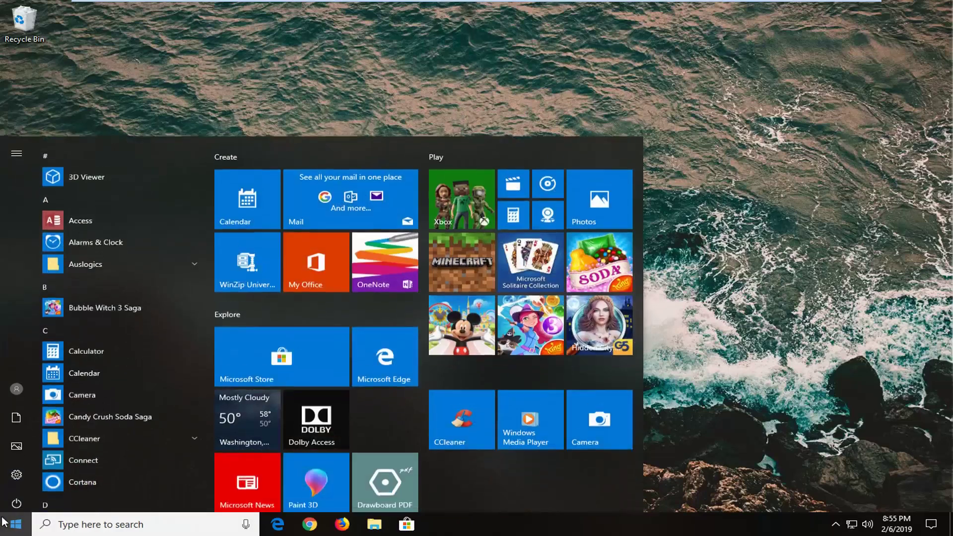
type("rege")
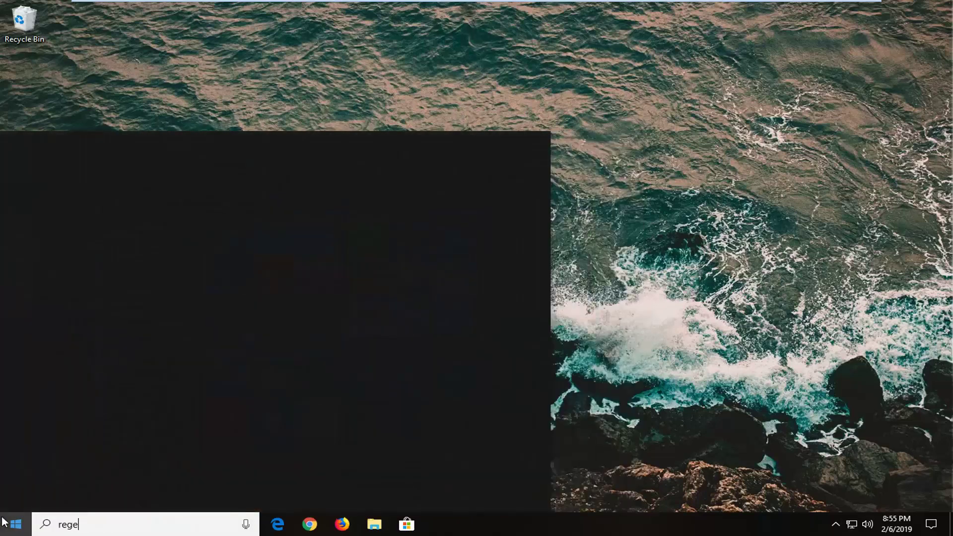
type("dit")
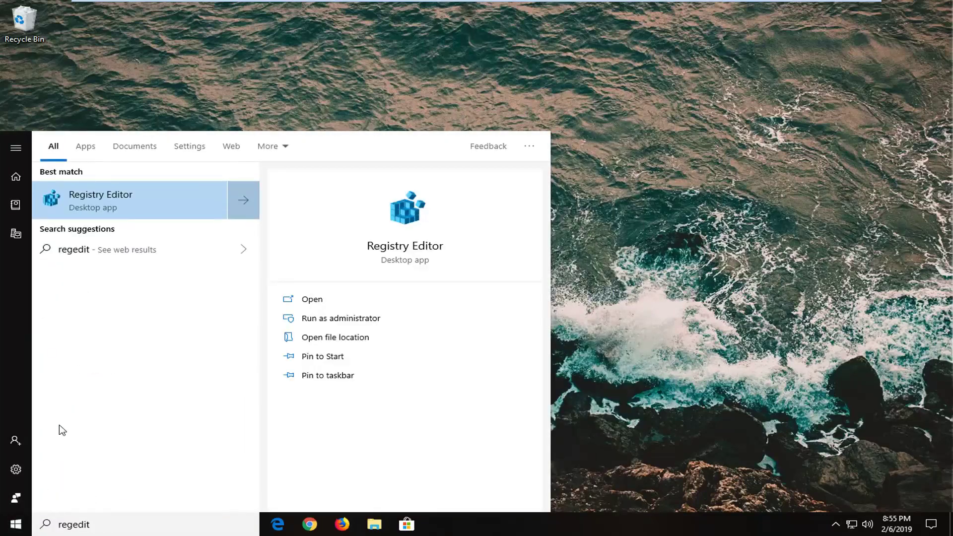
right_click(105, 203)
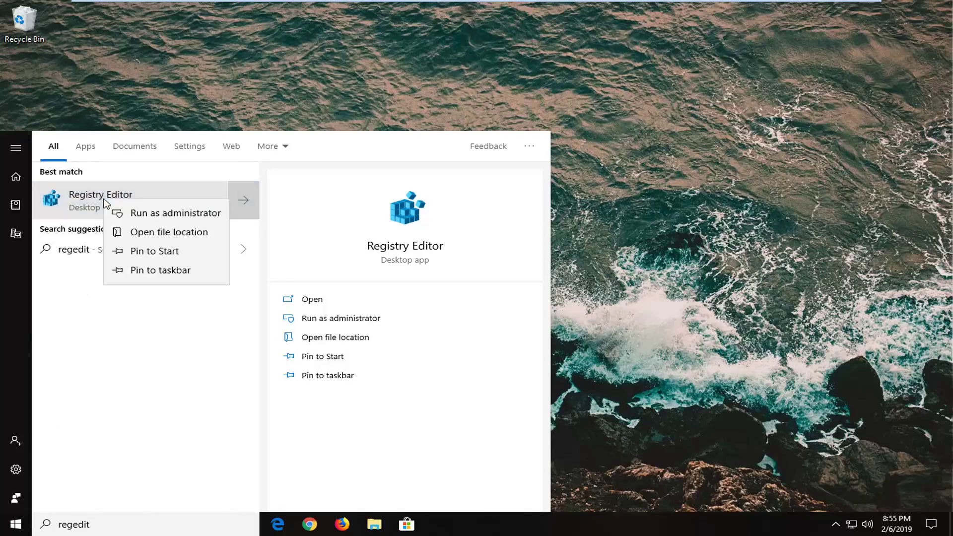
left_click(136, 213)
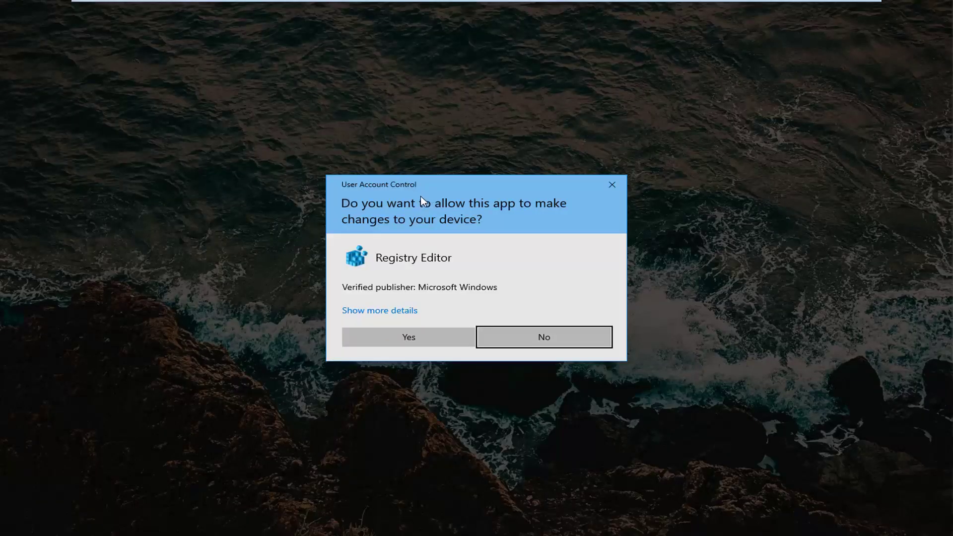
left_click(407, 338)
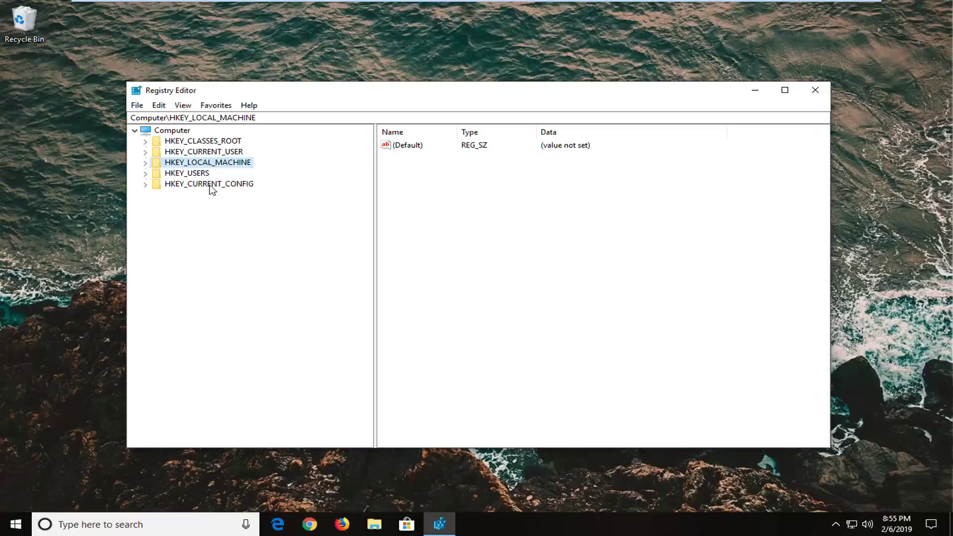
left_click(172, 130)
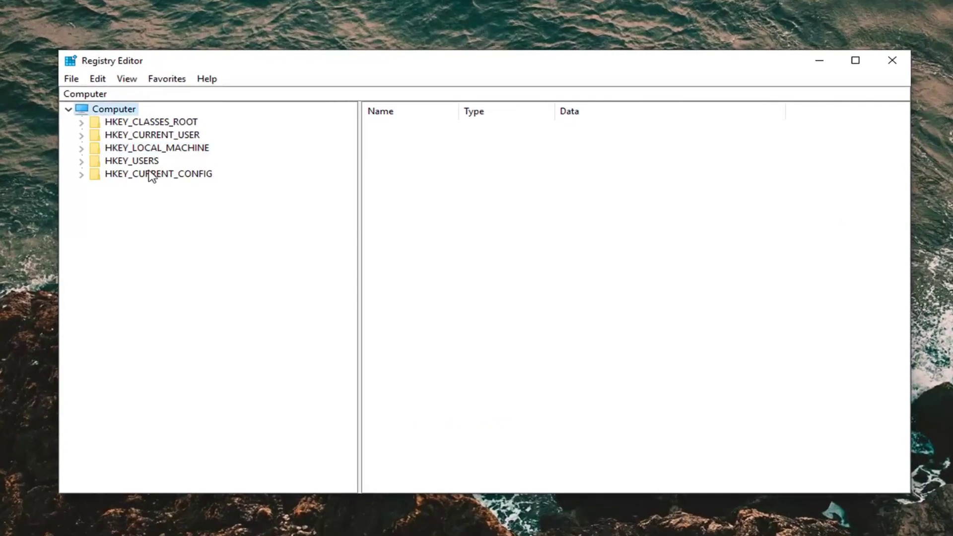
left_click_drag(215, 68, 229, 67)
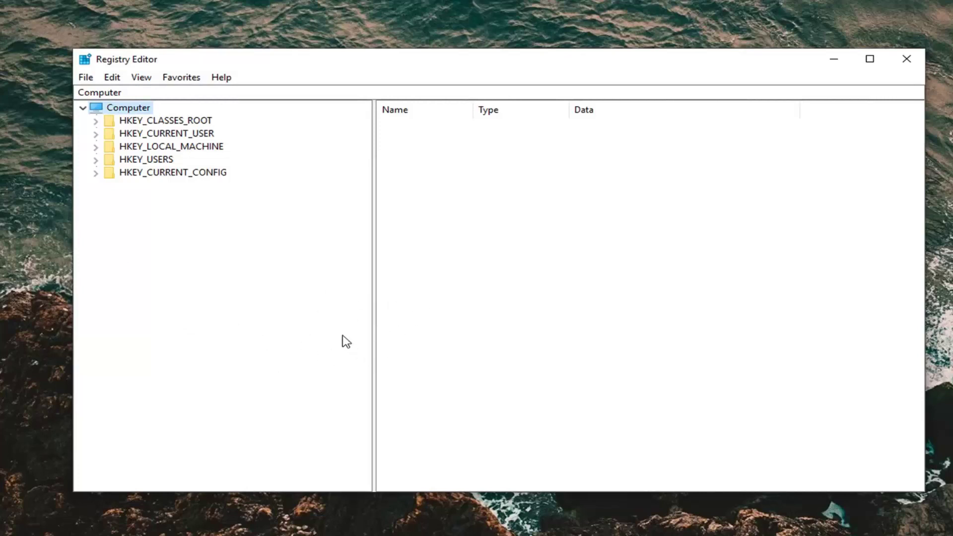
left_click(87, 79)
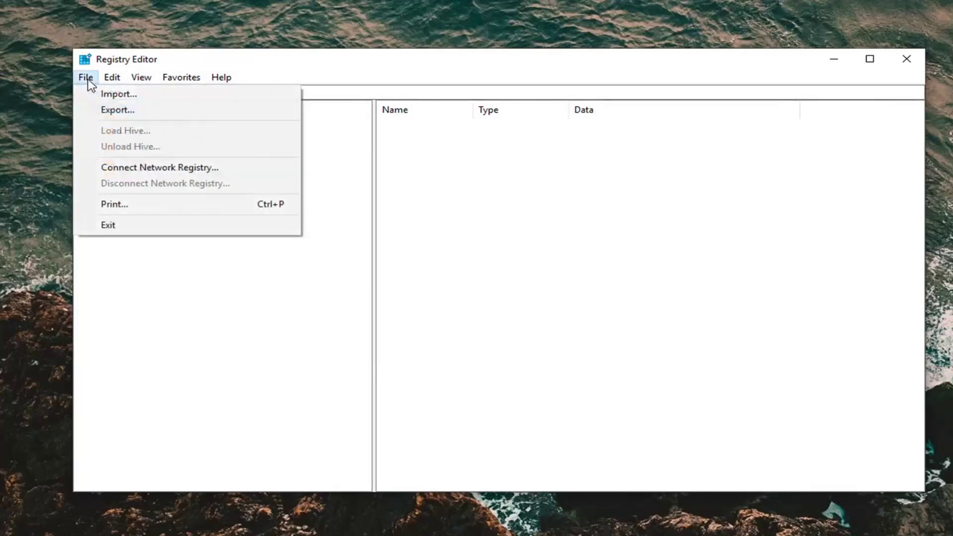
left_click(107, 110)
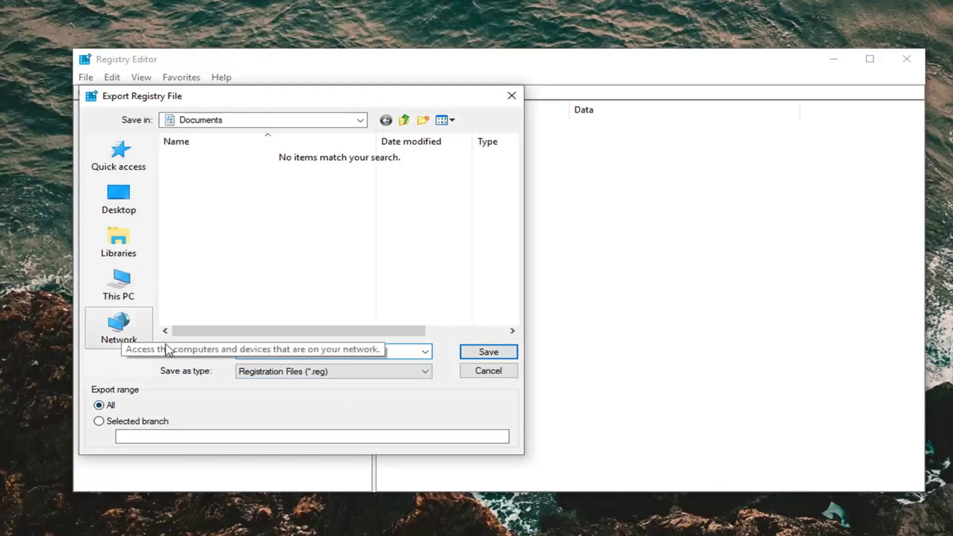
left_click(480, 373)
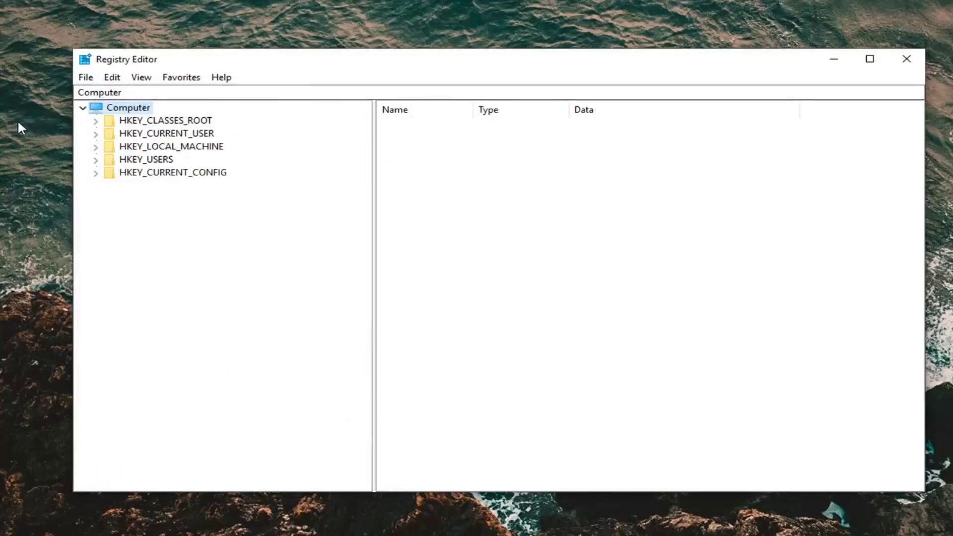
left_click(85, 78)
left_click(109, 95)
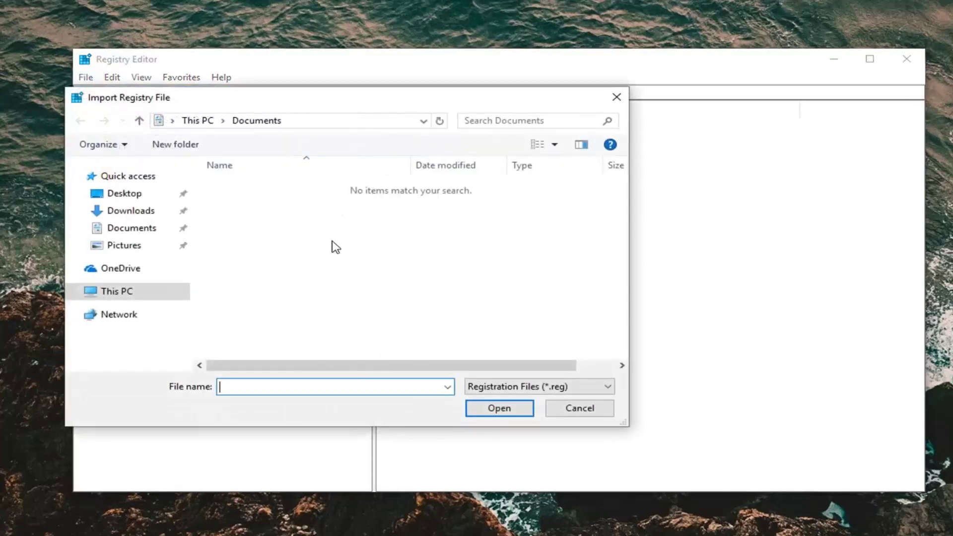
left_click(565, 407)
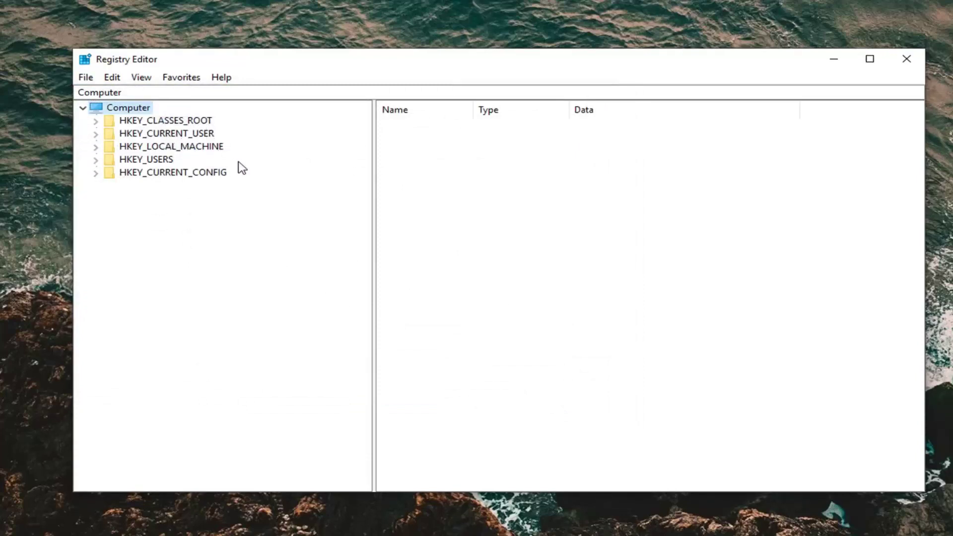
left_click(196, 148)
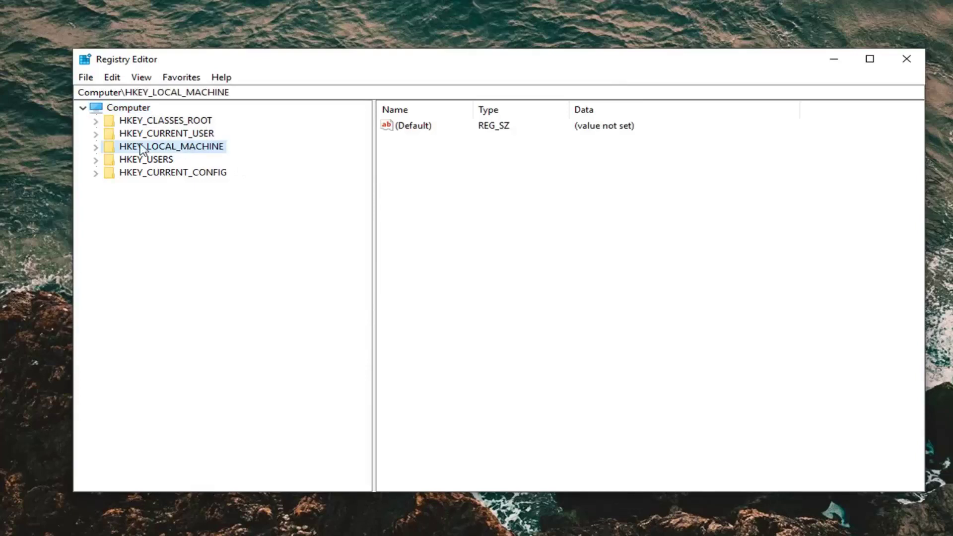
- Expand HKEY_LOCAL_MACHINE, SOFTWARE and Microsoft in the registry tree
left_click(97, 148)
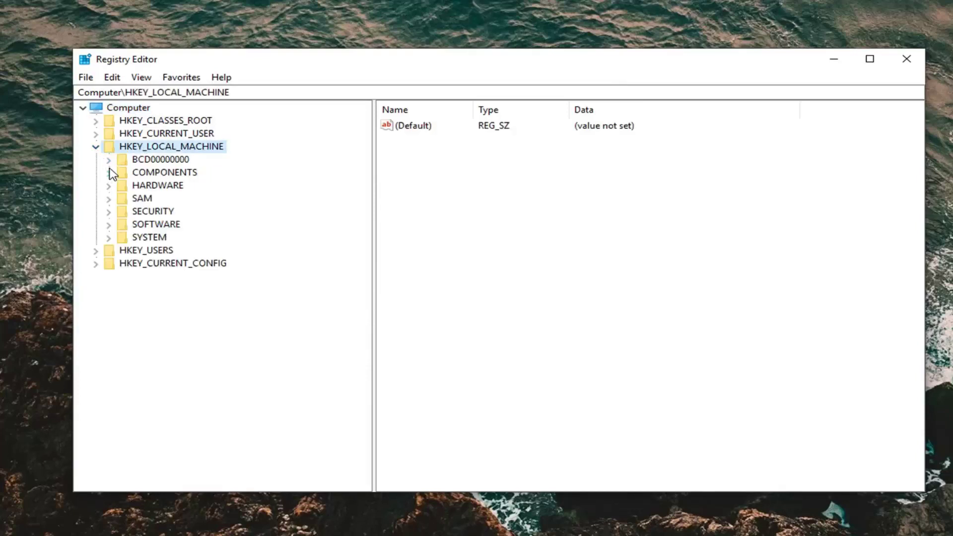
left_click(111, 224)
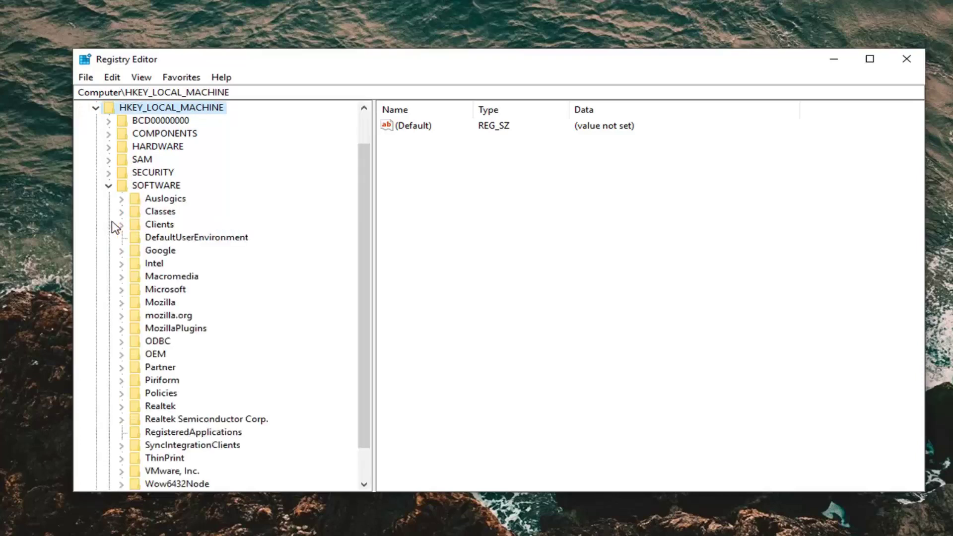
scroll(158, 226, "down", 1)
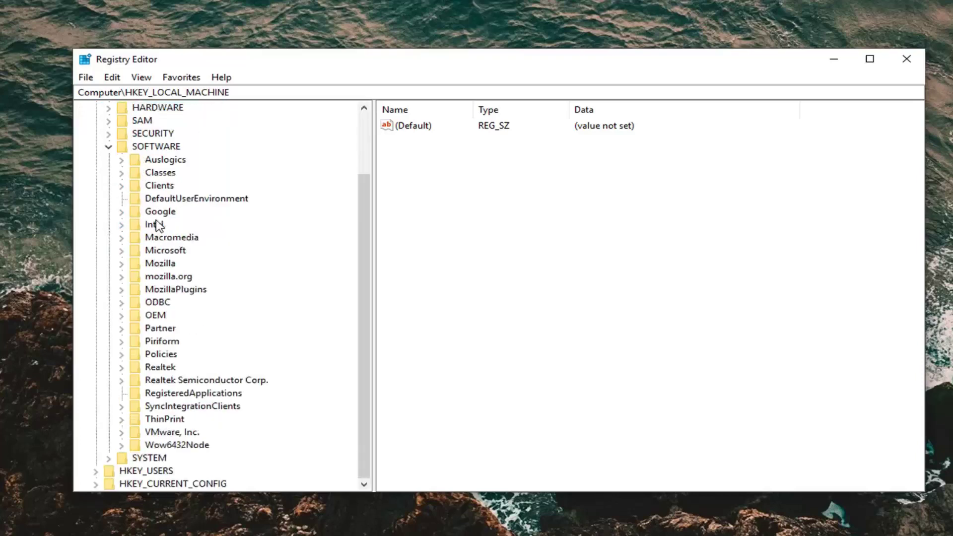
left_click(121, 251)
scroll(124, 253, "down", 20)
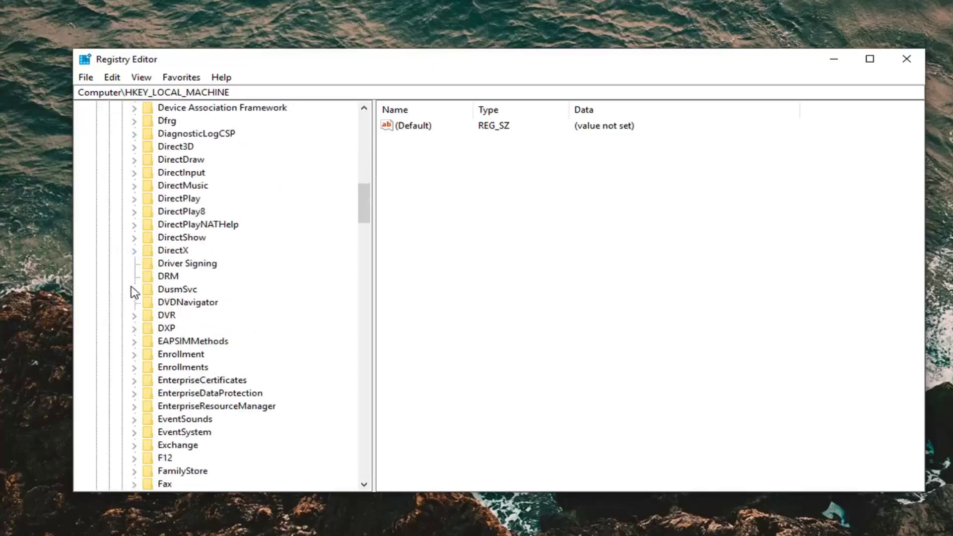
scroll(144, 301, "down", 20)
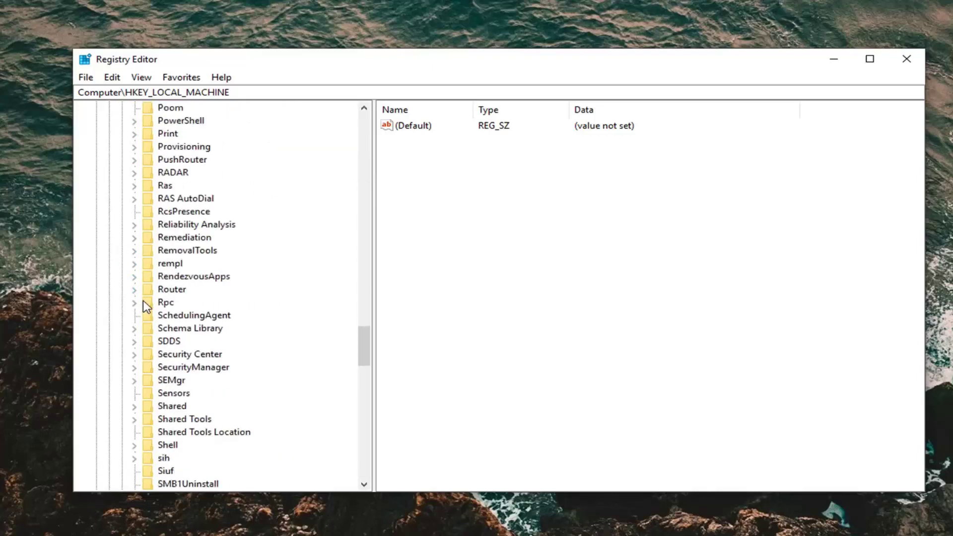
scroll(142, 300, "down", 2)
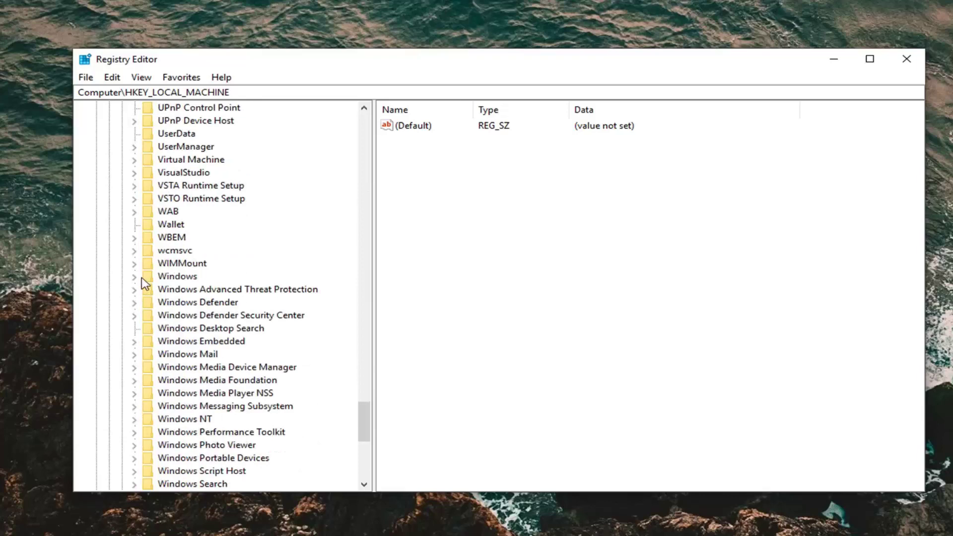
- Expand Windows, CurrentVersion and Policies, then select the System key
left_click(135, 276)
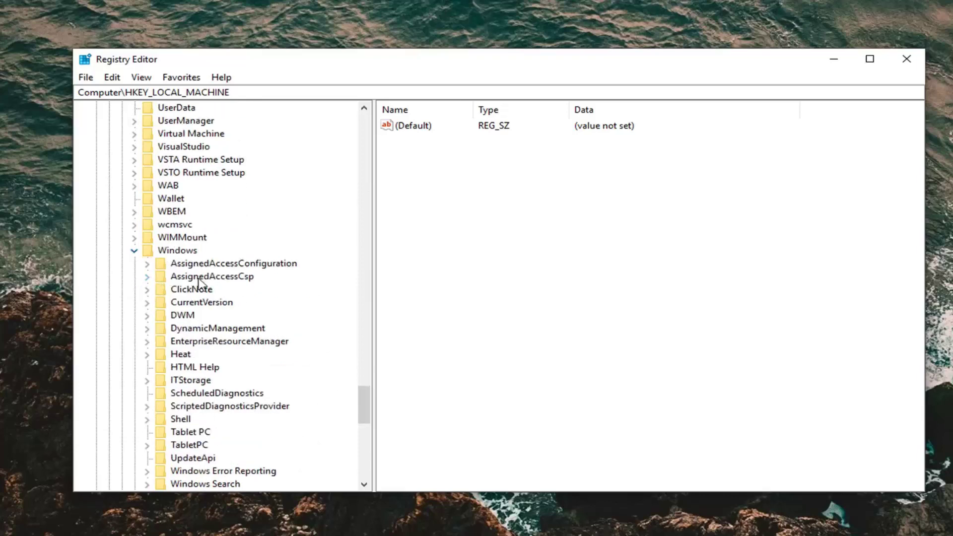
scroll(192, 284, "down", 2)
left_click(145, 221)
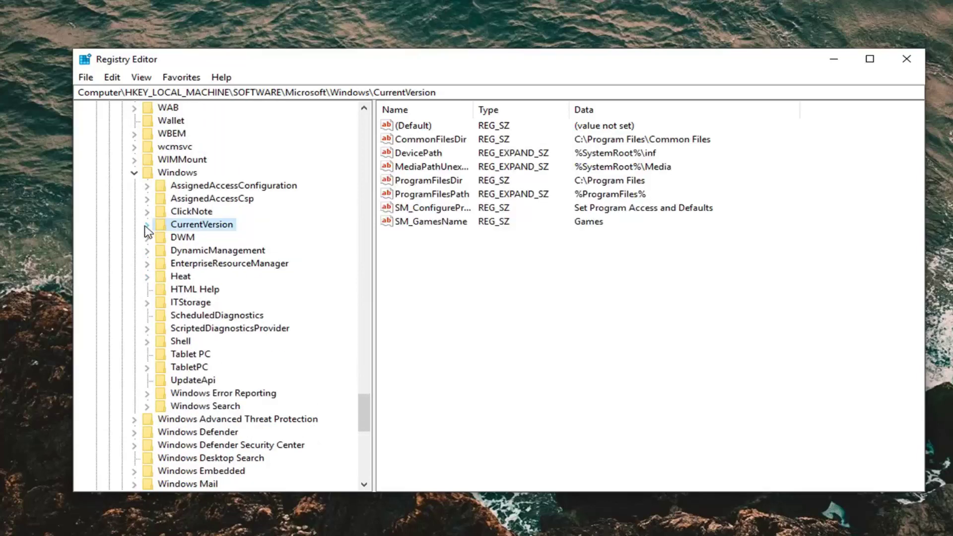
left_click(146, 222)
scroll(175, 238, "down", 13)
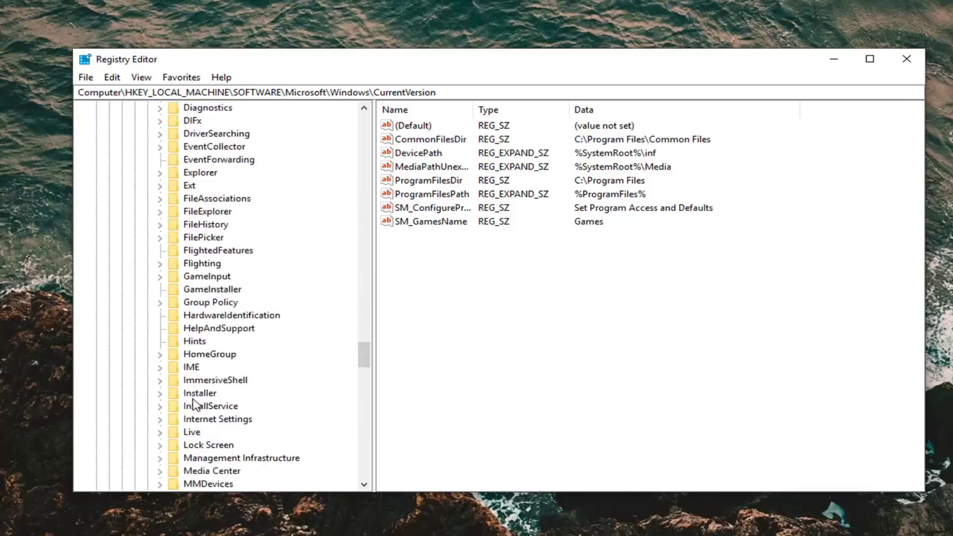
scroll(196, 405, "down", 8)
left_click(183, 370)
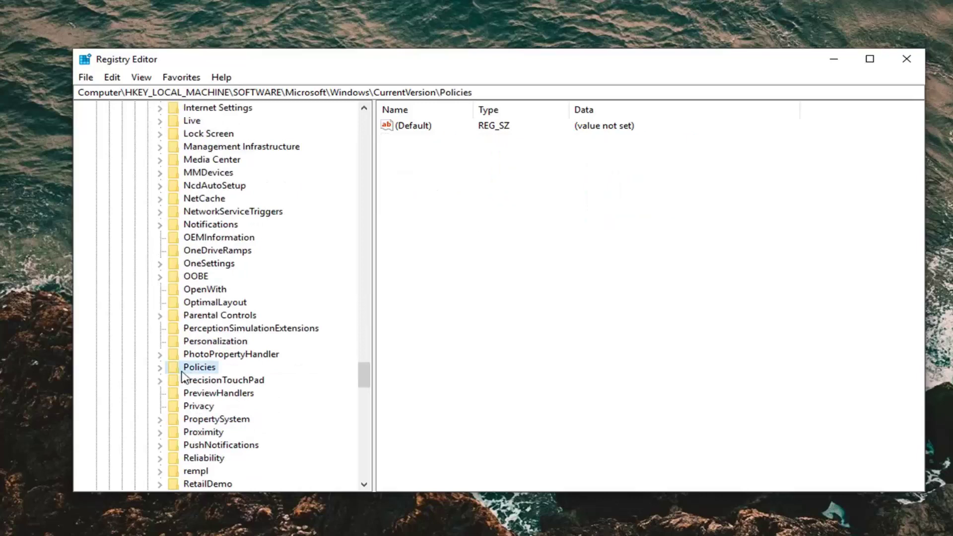
left_click(158, 368)
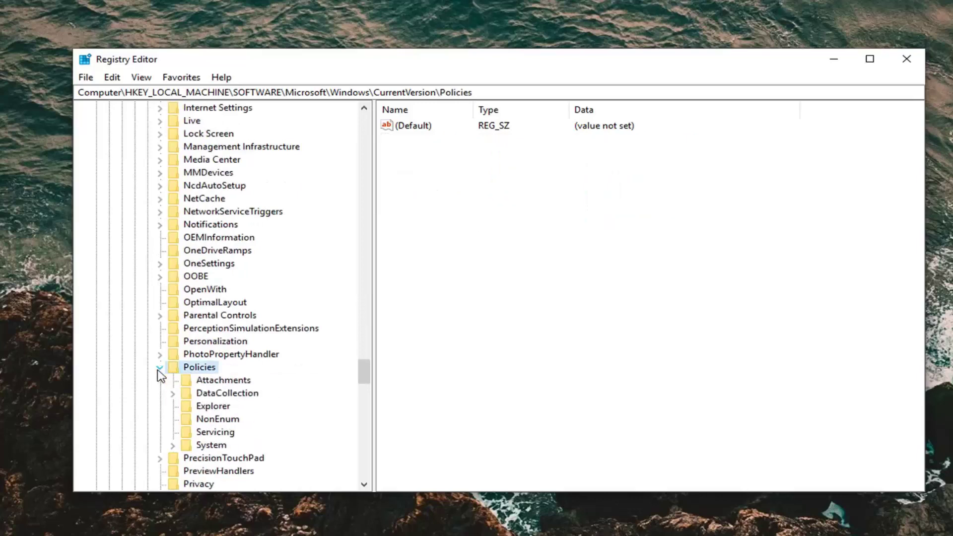
left_click(208, 445)
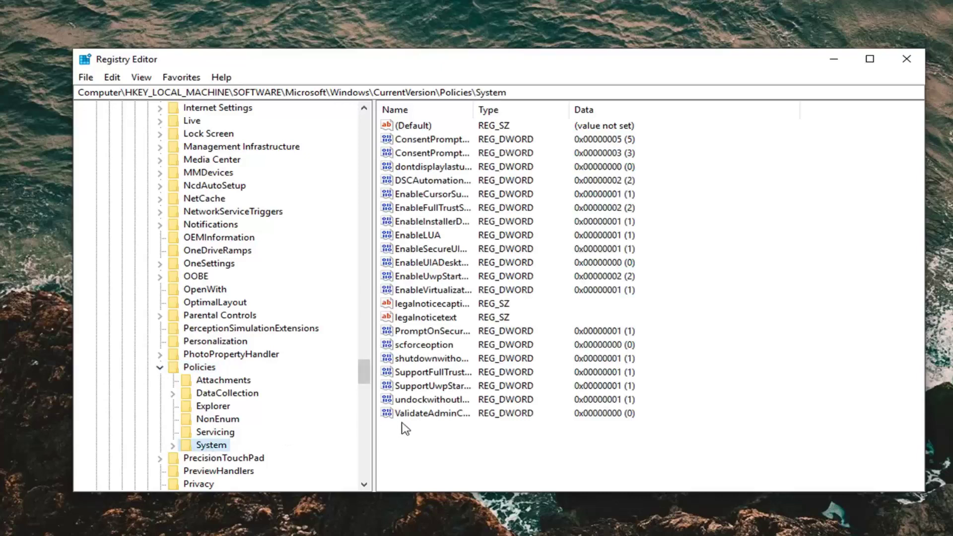
- Widen the Name column and open ValidateAdminCodeSignatures (value 0) in the Edit DWORD dialog
left_click_drag(473, 109, 595, 110)
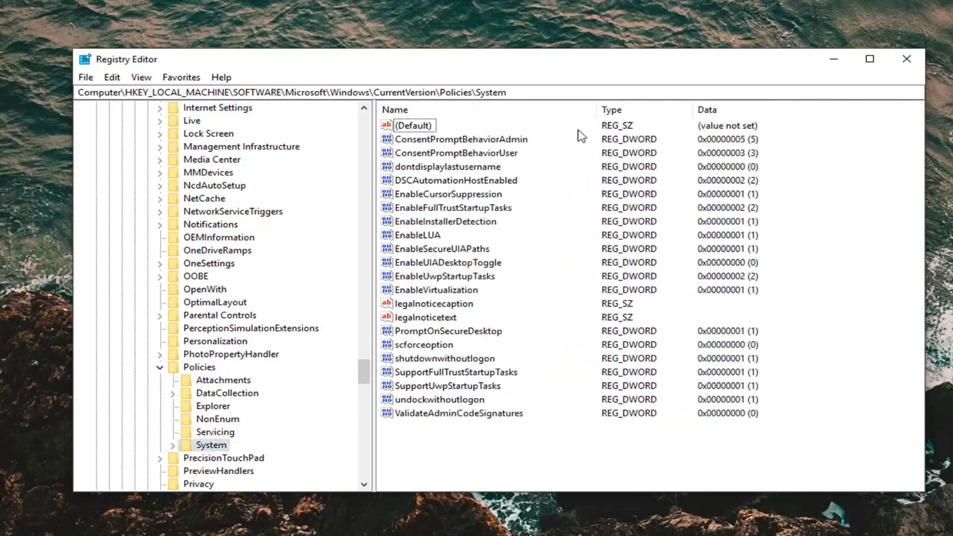
double_click(442, 415)
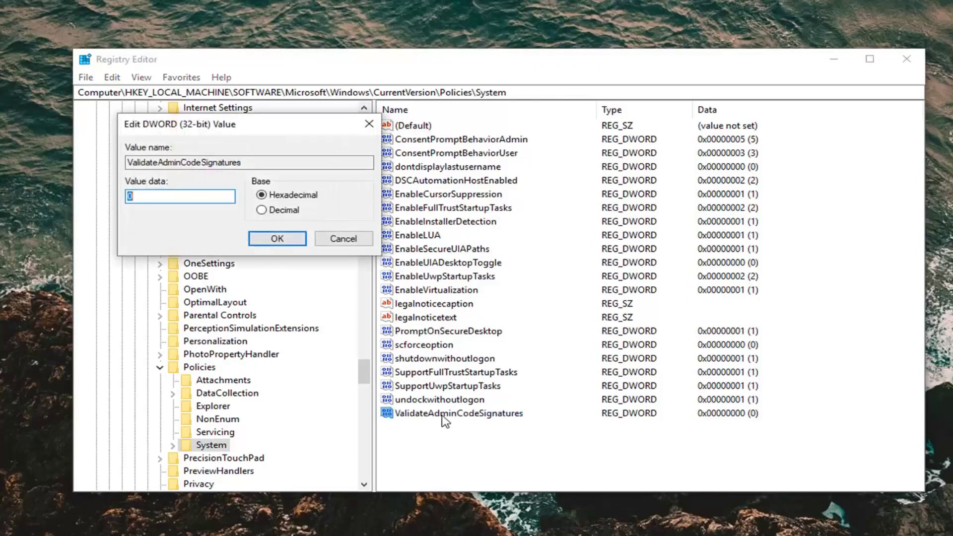
left_click_drag(262, 131, 543, 178)
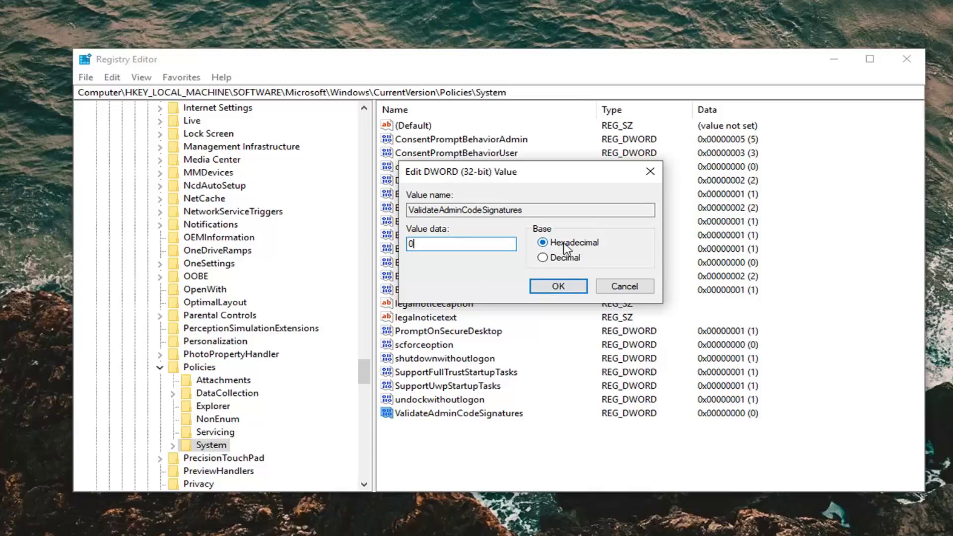
- Confirm ValidateAdminCodeSignatures at 0, set EnableUIADesktopToggle data to 0, and exit Registry Editor
left_click(546, 288)
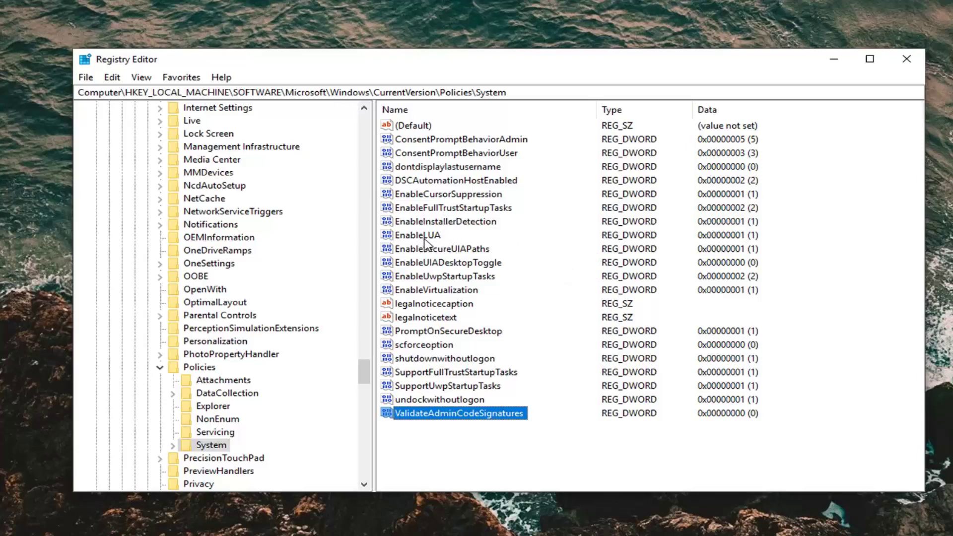
left_click(427, 263)
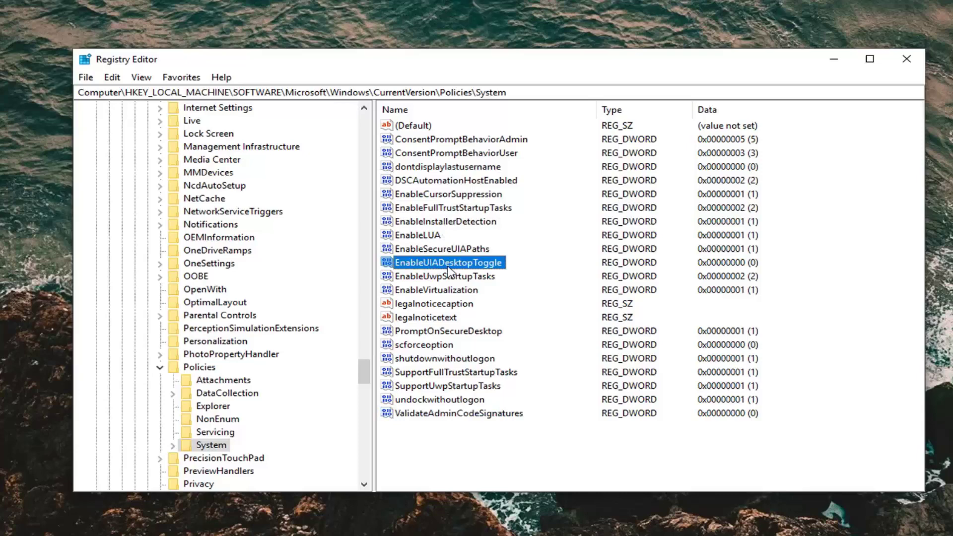
double_click(427, 266)
left_click_drag(249, 143, 615, 186)
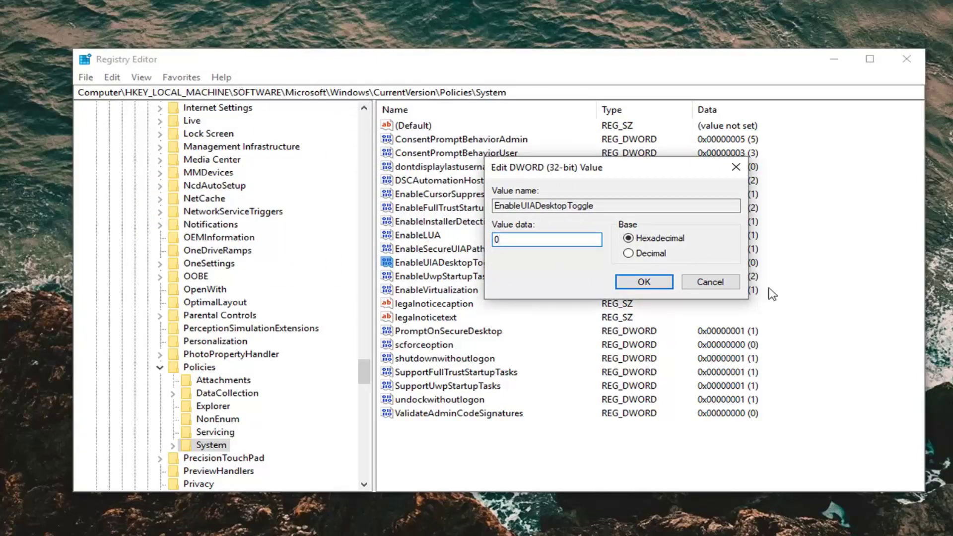
left_click(645, 285)
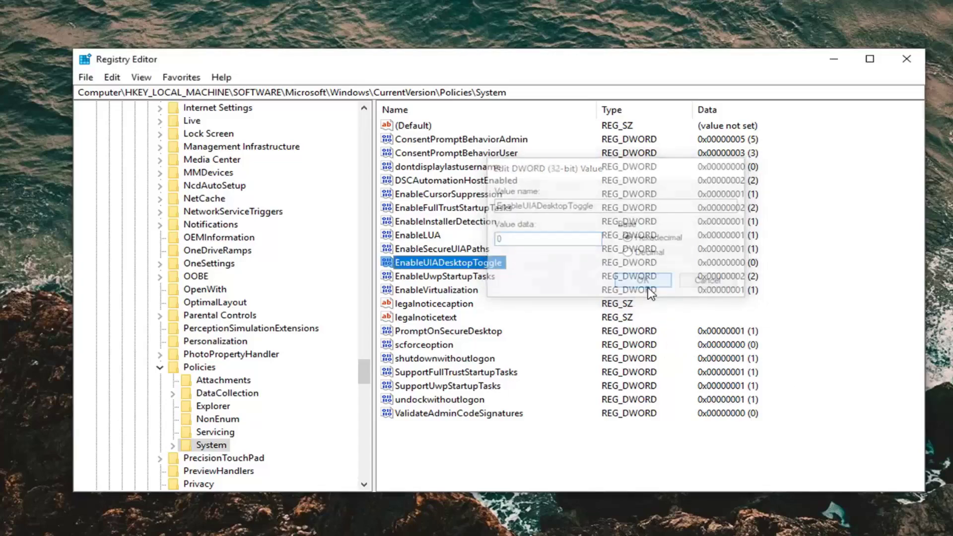
left_click(908, 60)
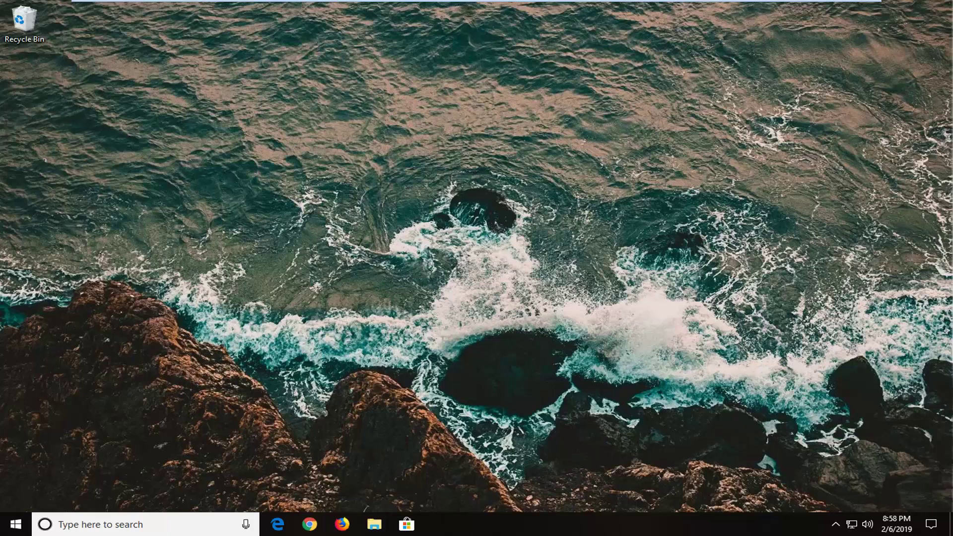
- Search the Start menu for 'group policy' and launch Edit group policy
left_click(7, 523)
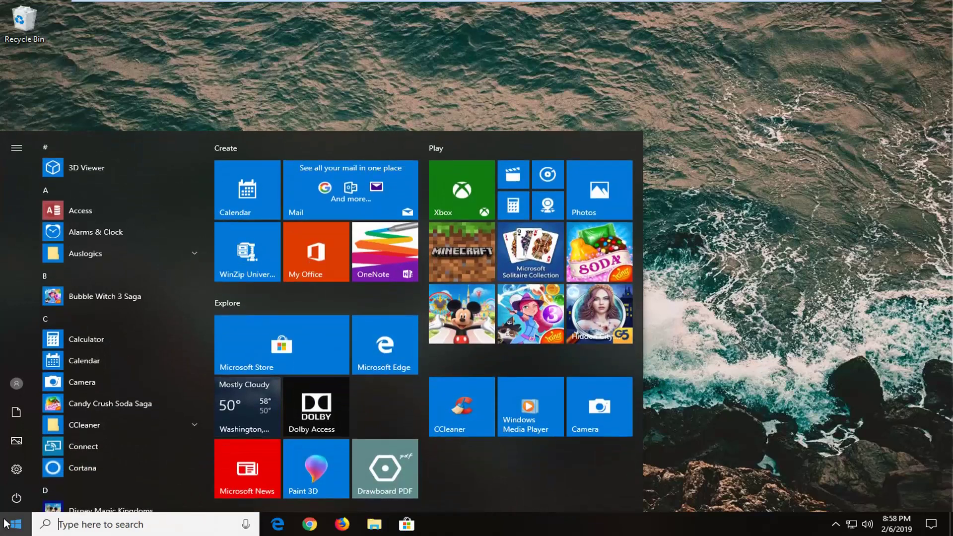
type("group policy")
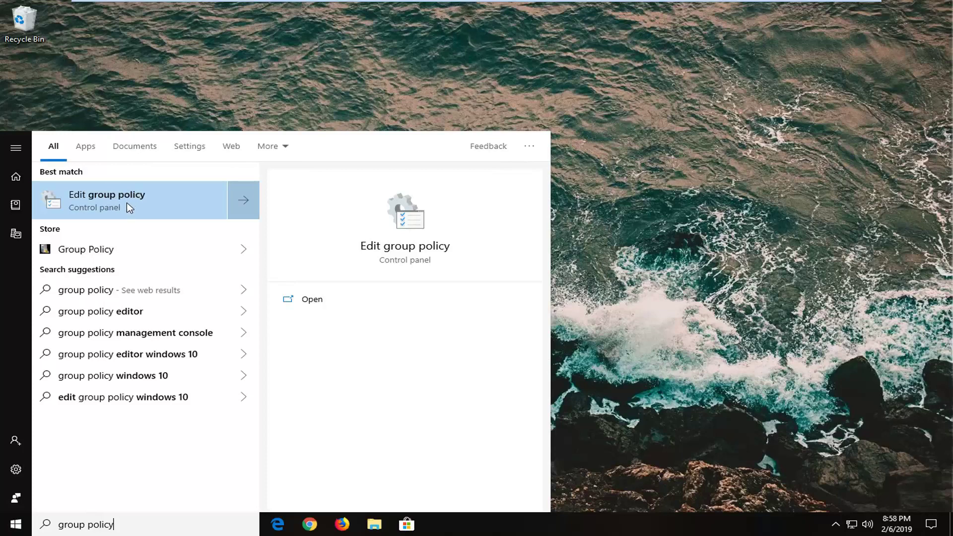
left_click(109, 206)
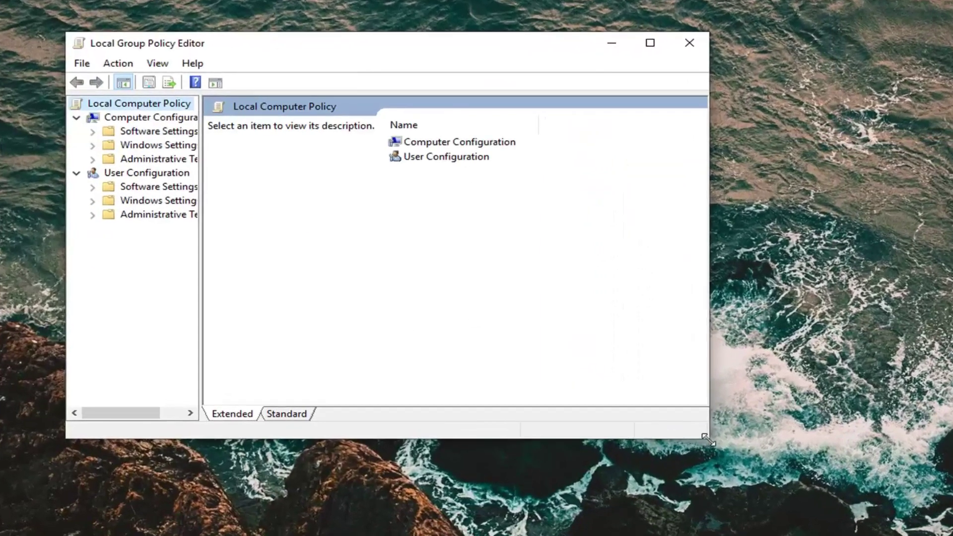
- Enlarge the policy editor window, widen the tree pane, and browse both configuration branches
left_click_drag(710, 440, 852, 489)
left_click_drag(199, 236, 347, 236)
left_click(134, 118)
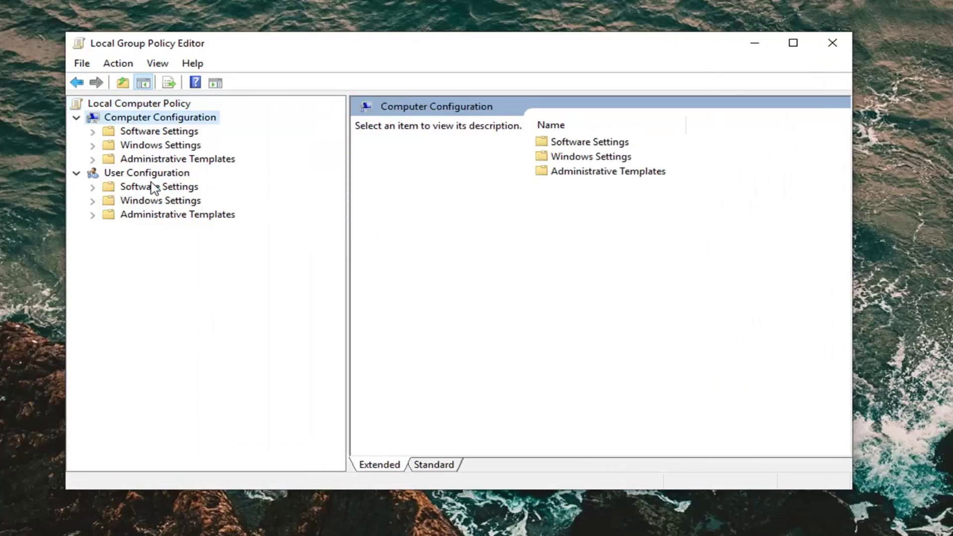
left_click(149, 174)
left_click(128, 119)
left_click(125, 179)
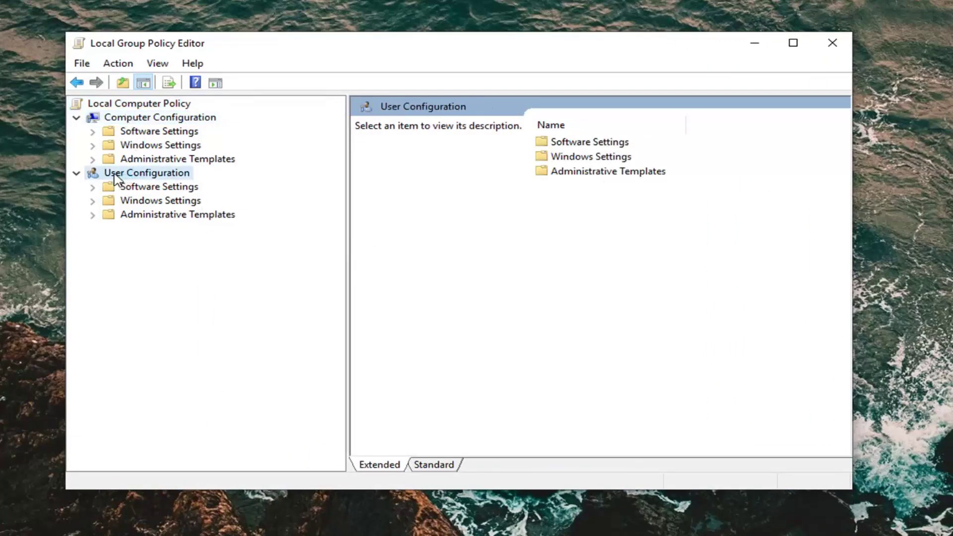
left_click(129, 120)
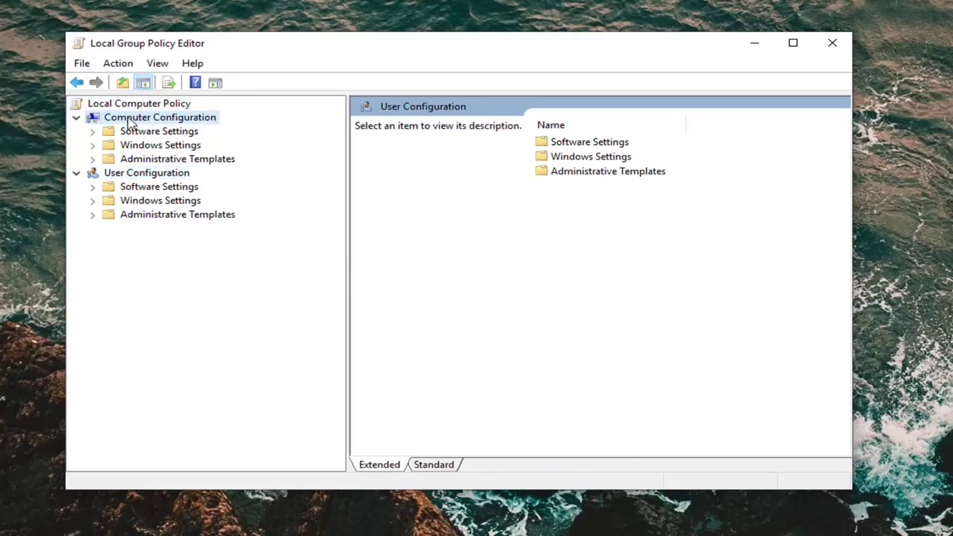
left_click(151, 176)
- Collapse User Configuration and select Computer Configuration > Windows Settings
left_click(76, 172)
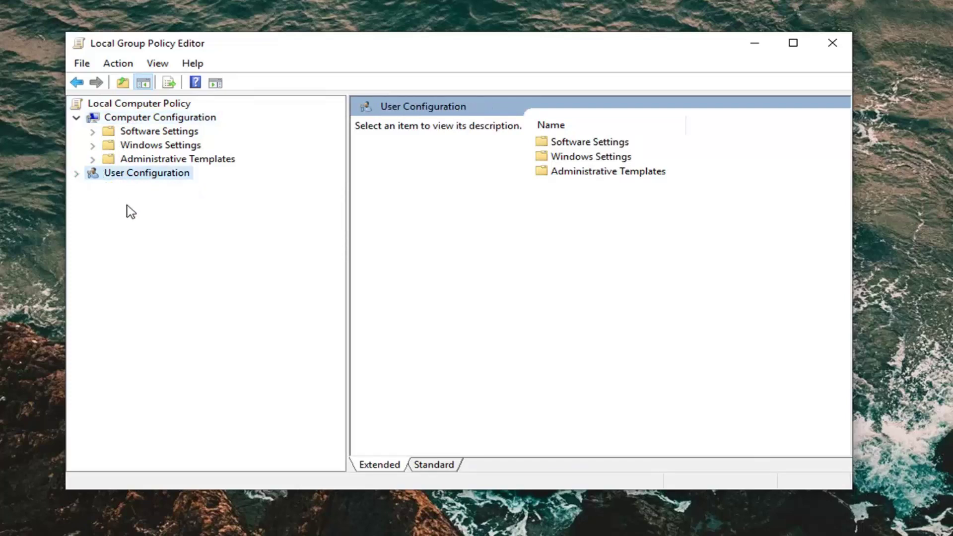
left_click(79, 174)
left_click(79, 176)
left_click(143, 119)
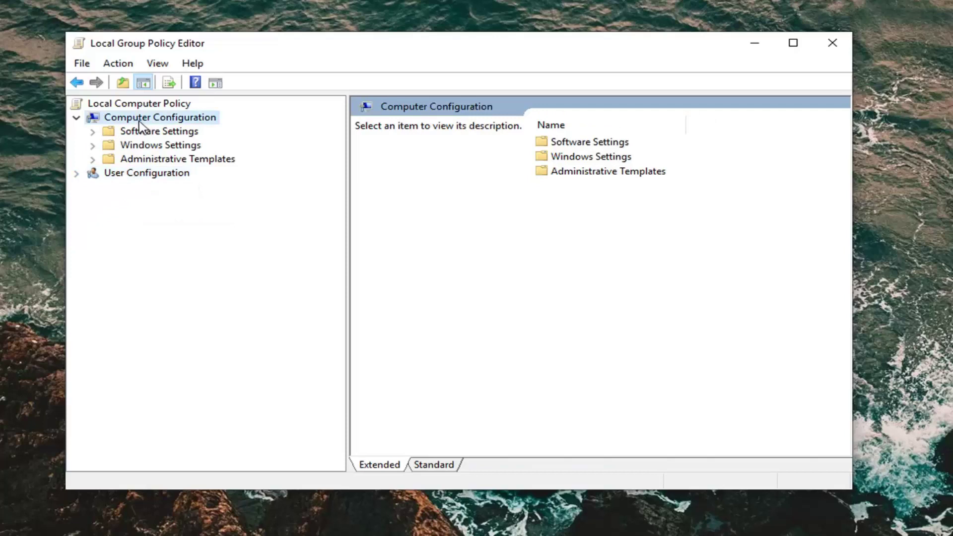
left_click(142, 146)
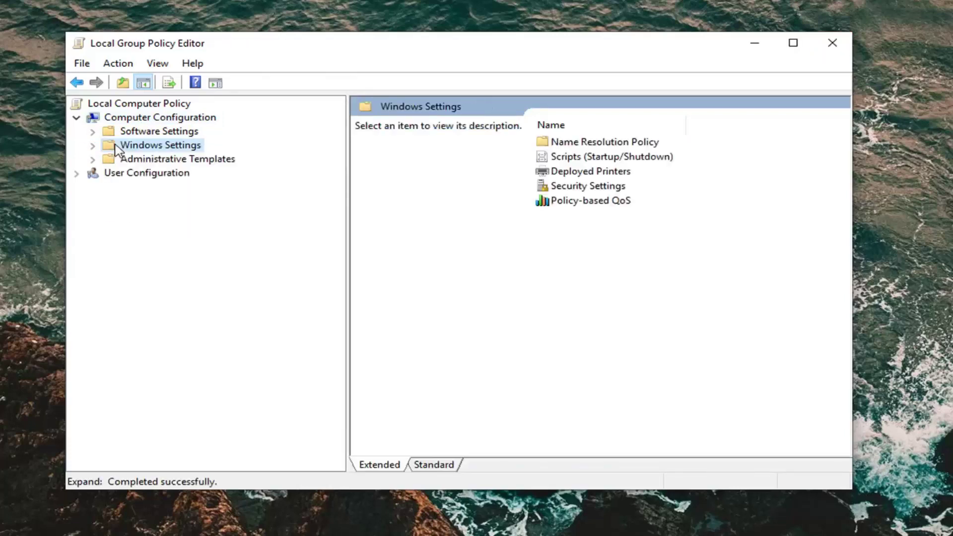
- Expand Windows Settings > Security Settings > Local Policies and select Security Options
left_click(93, 145)
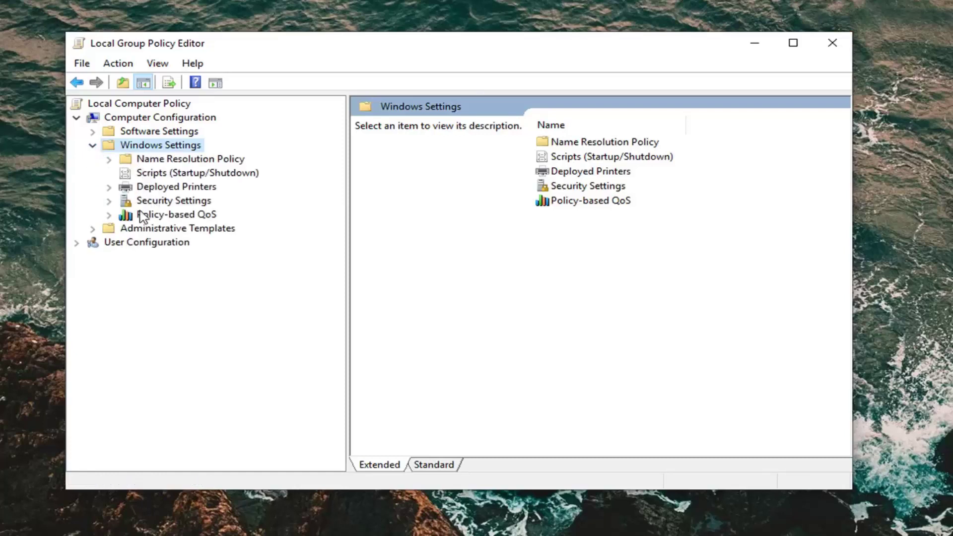
left_click(188, 200)
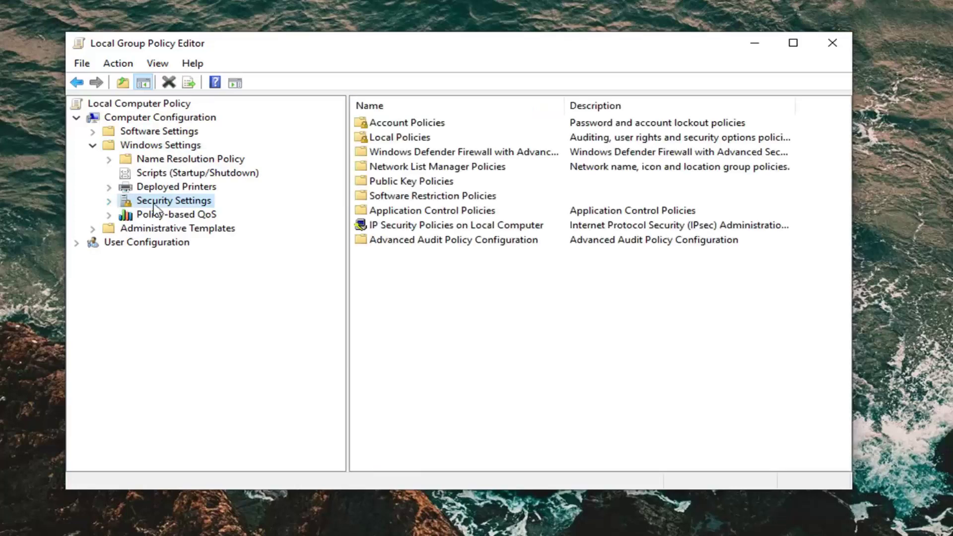
left_click(109, 202)
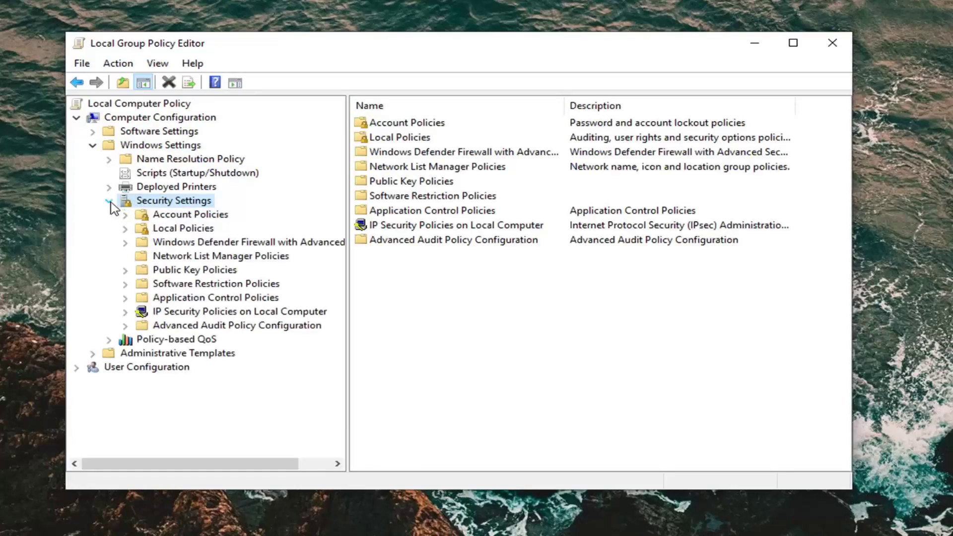
left_click(170, 228)
left_click(125, 230)
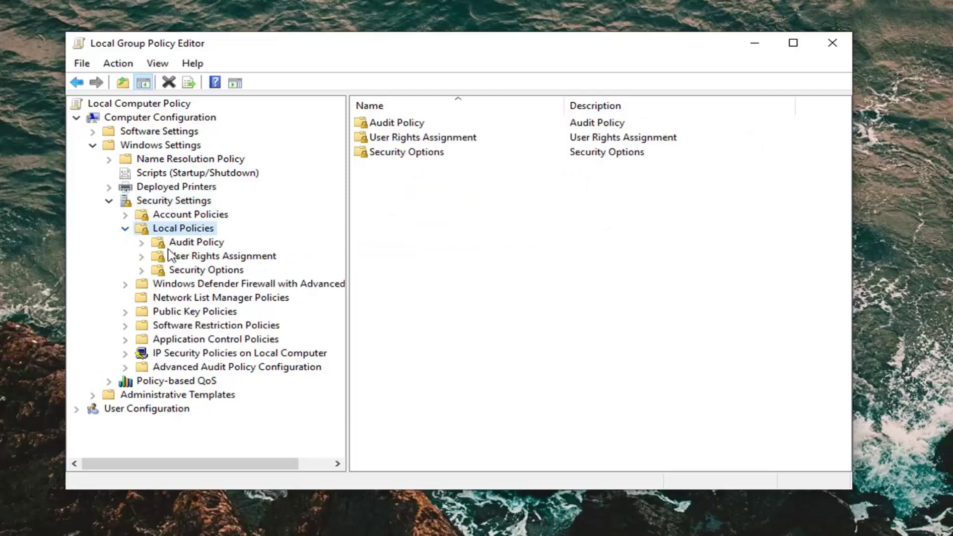
left_click(174, 271)
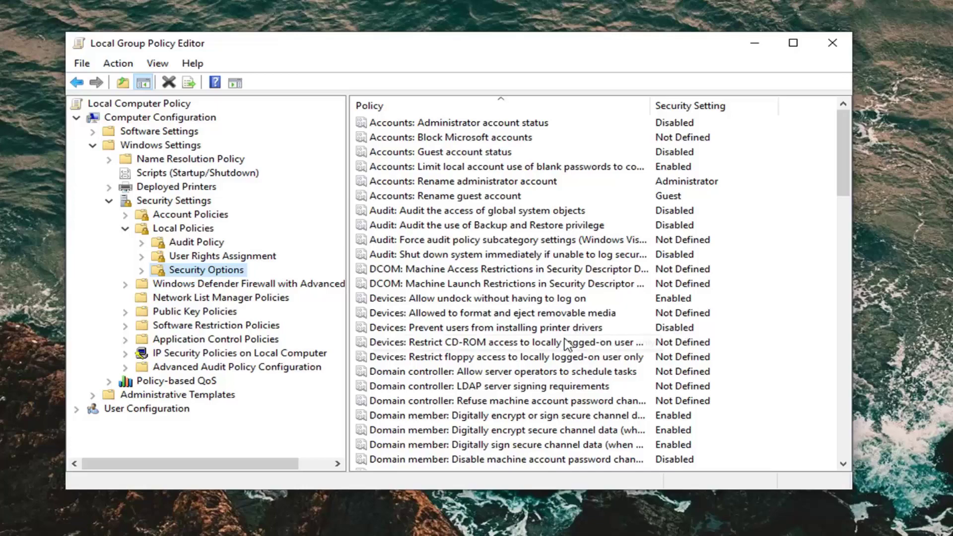
- Set 'User Account Control: Only elevate executables that are signed and validated' to Disabled, then exit
left_click(561, 361)
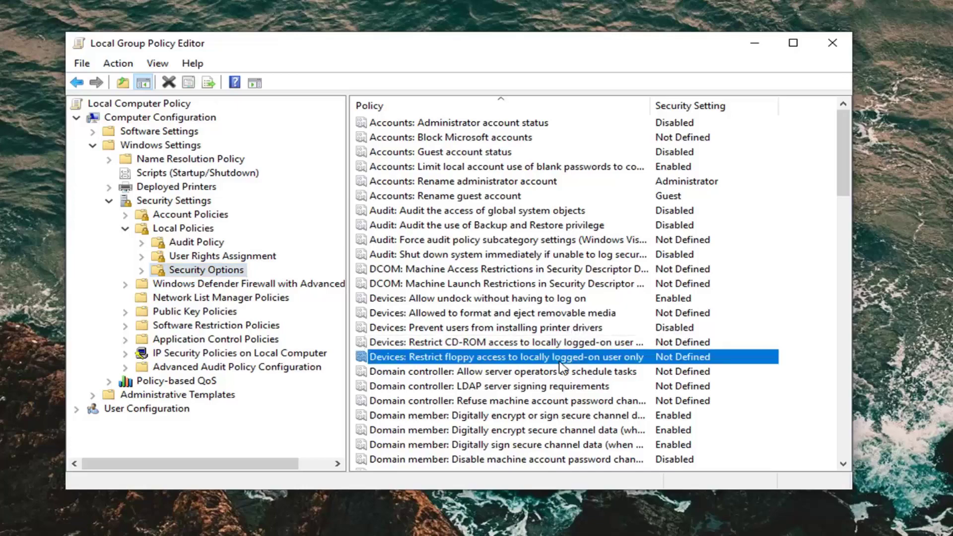
scroll(562, 367, "down", 20)
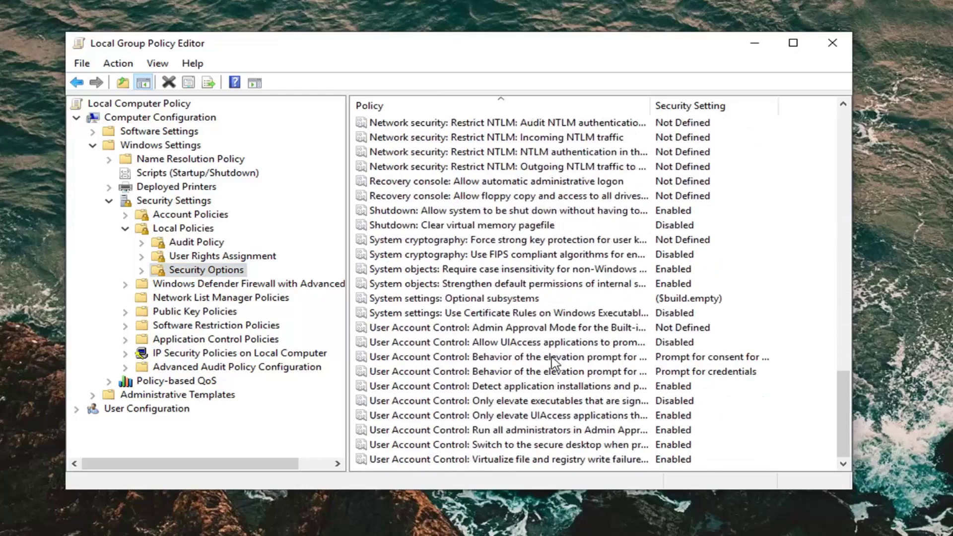
left_click(508, 403)
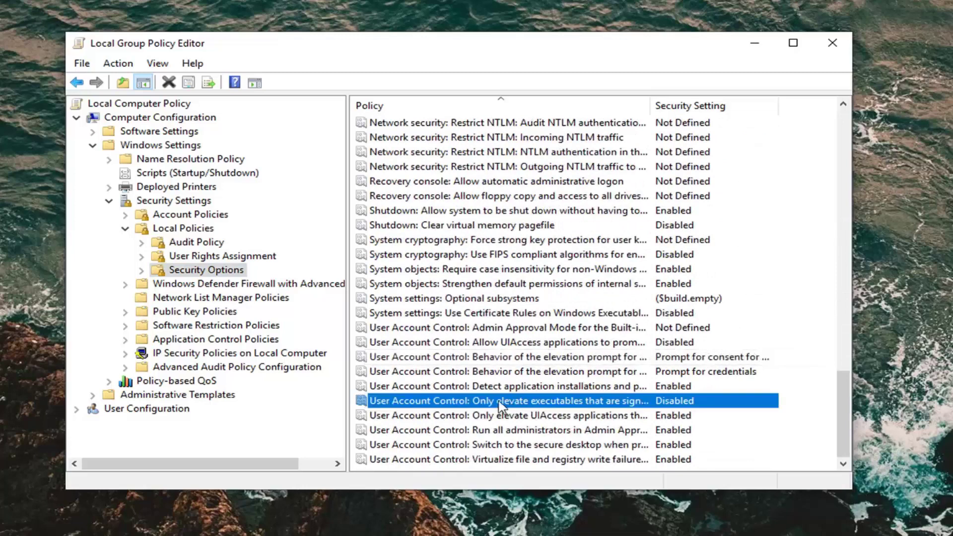
double_click(462, 403)
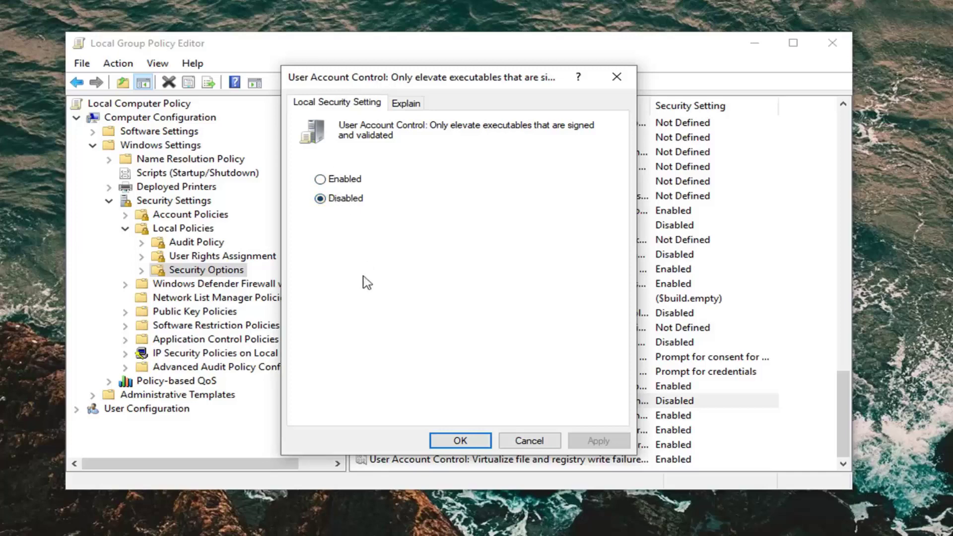
left_click(456, 440)
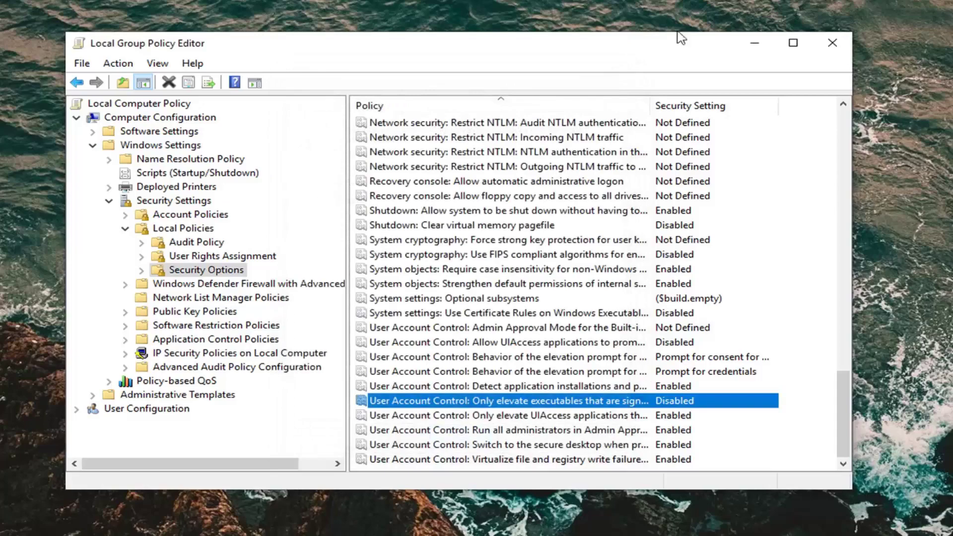
left_click(832, 43)
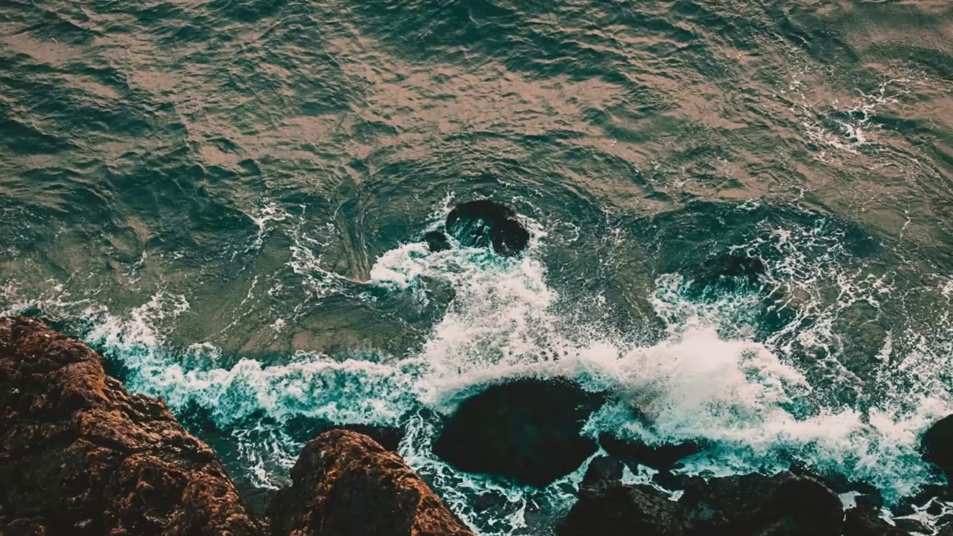